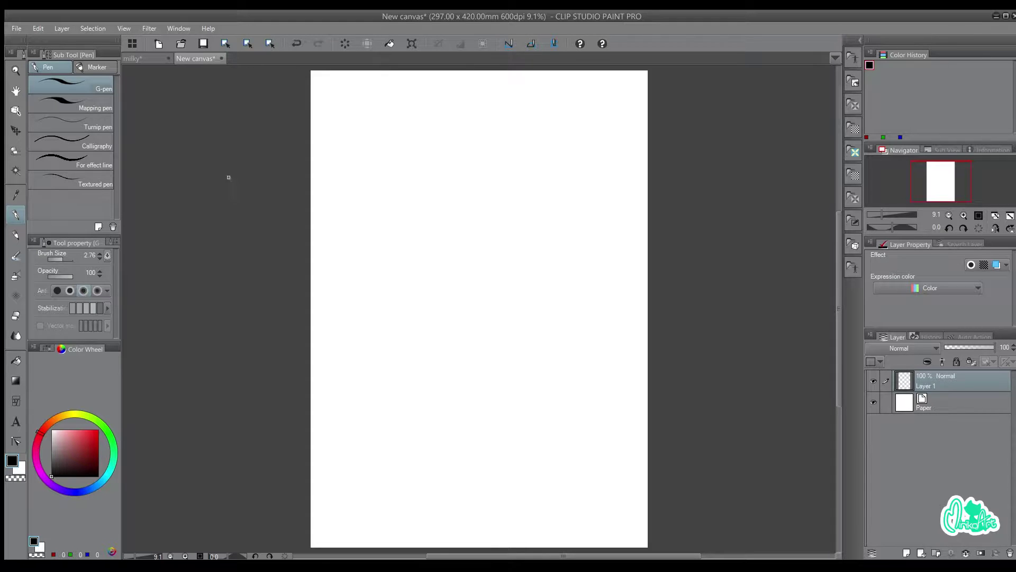
Switch to the milky canvas
click(142, 58)
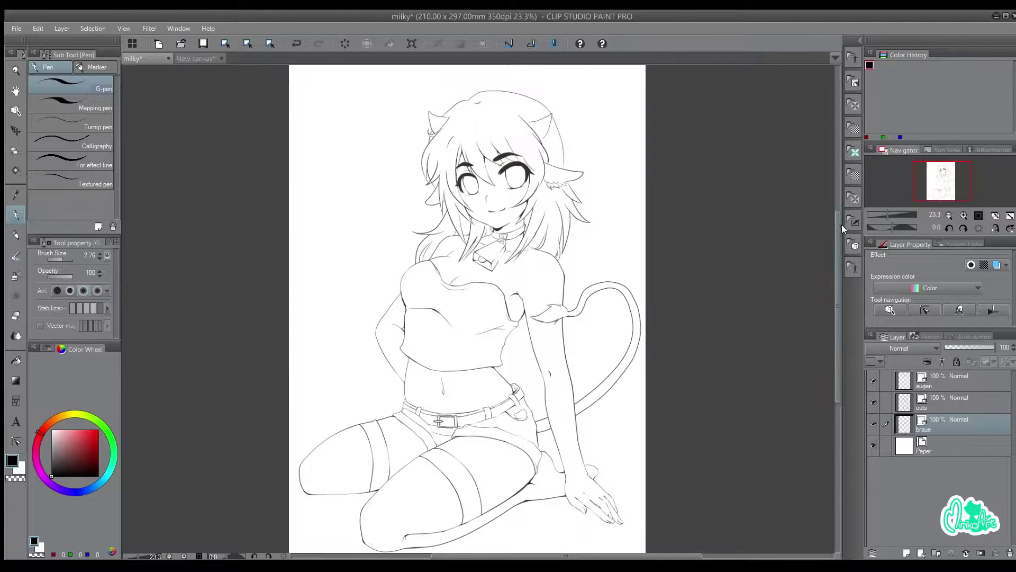
mouse_move(836, 230)
mouse_down()
mouse_move(828, 262)
mouse_move(839, 221)
mouse_up()
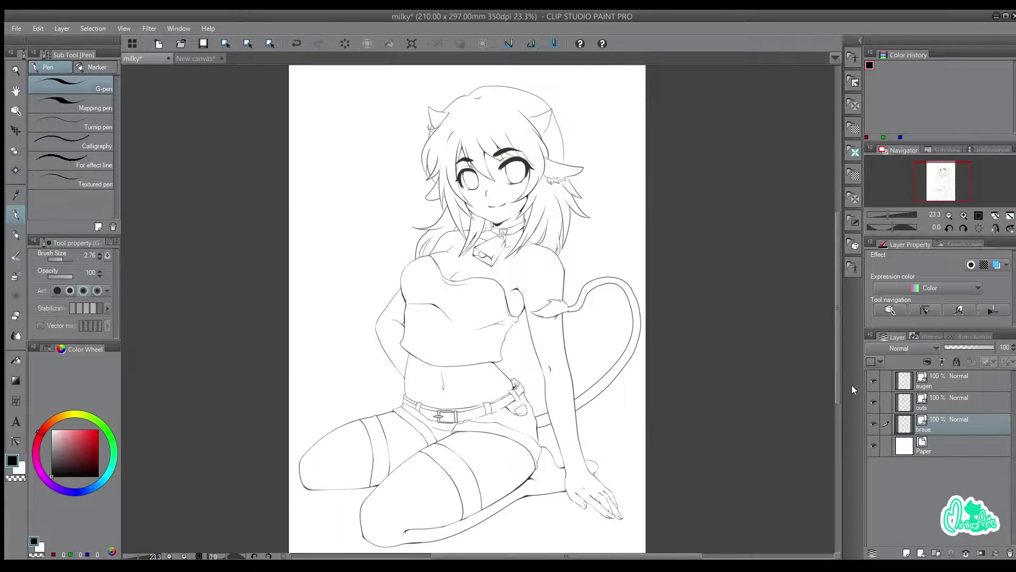
Hide and show the augen, braue and outs layers to check which line art each one contains
click(874, 379)
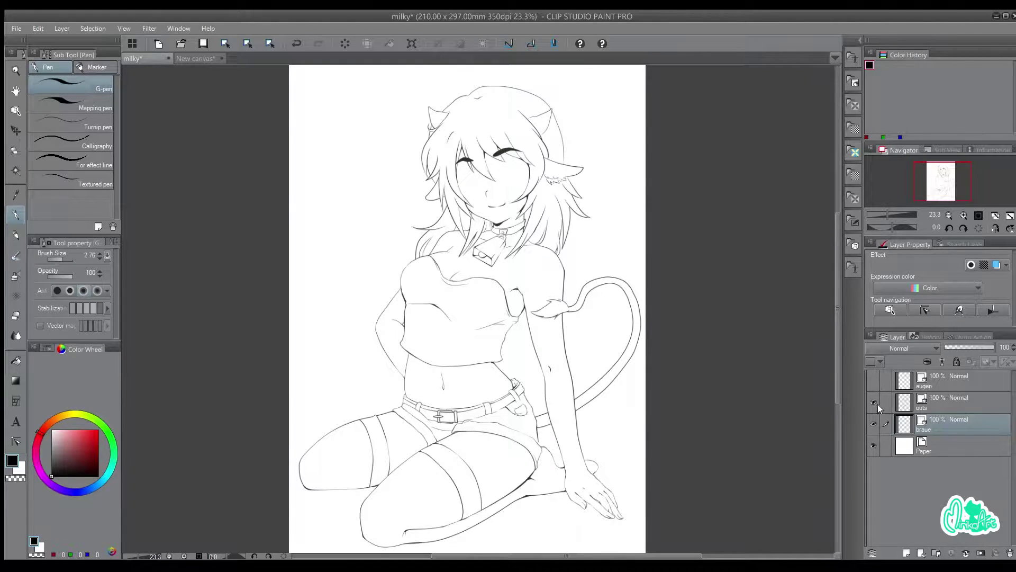
click(875, 379)
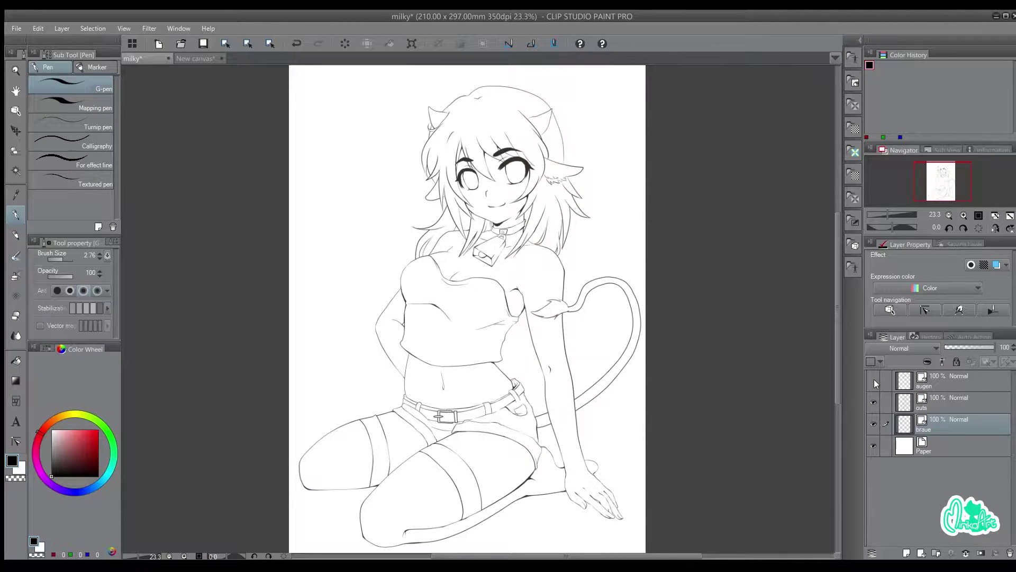
click(874, 380)
click(873, 424)
click(873, 423)
click(876, 381)
click(873, 380)
click(874, 402)
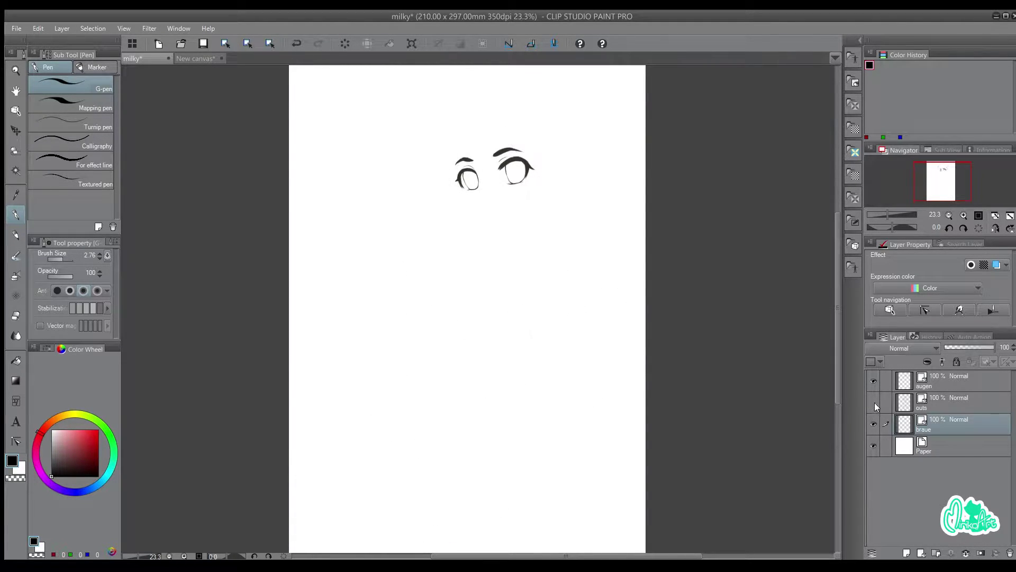
click(873, 402)
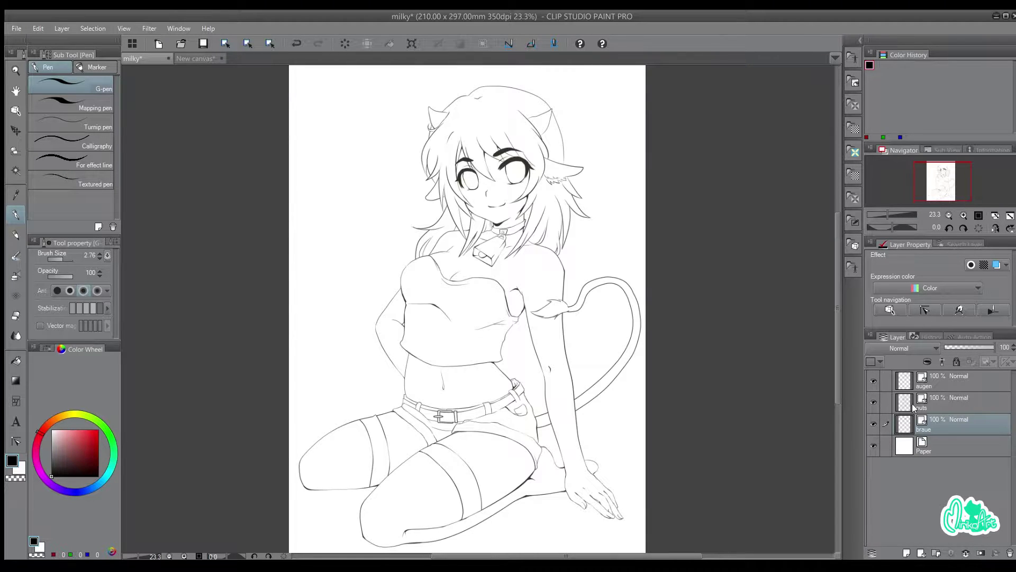
On the outs layer, use Auto select in its edited-layer-only mode to select the face
click(931, 414)
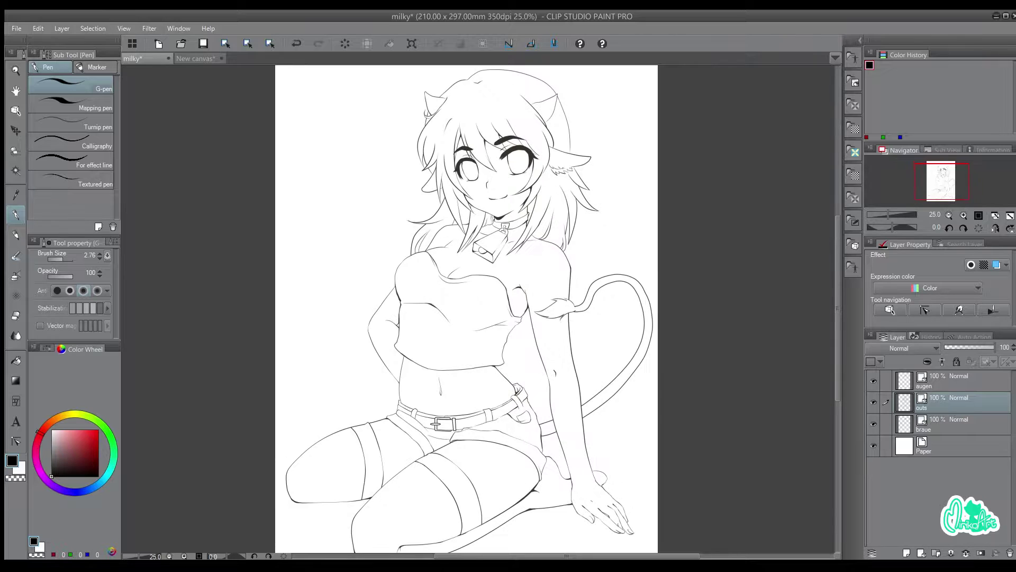
scroll(239, 182, up, 1)
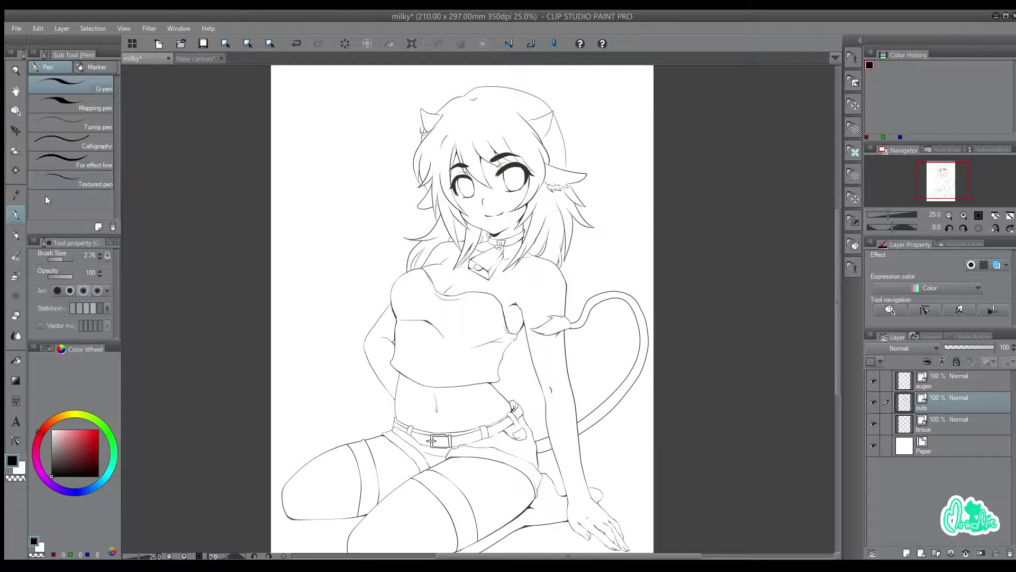
click(16, 172)
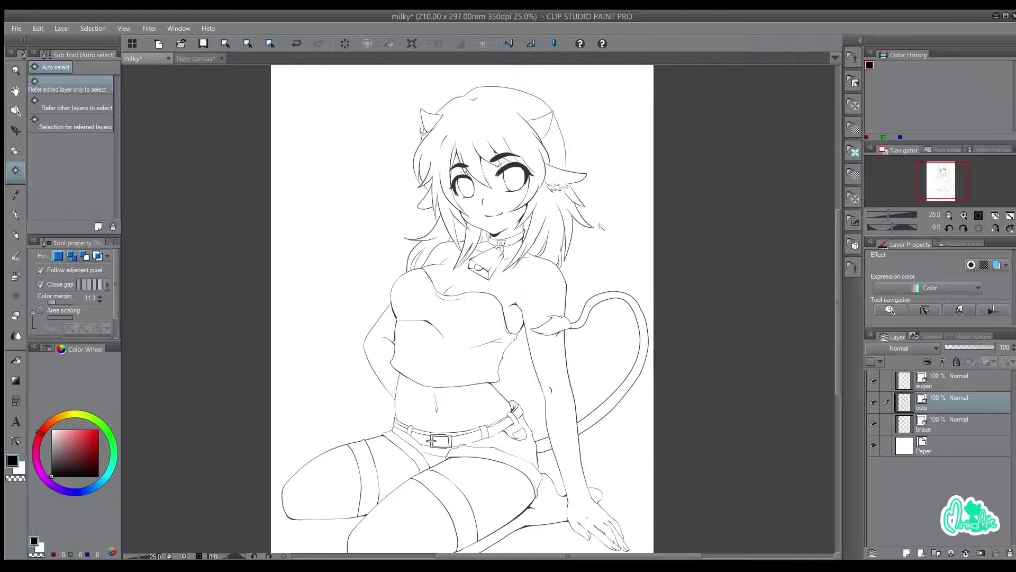
scroll(600, 227, up, 1)
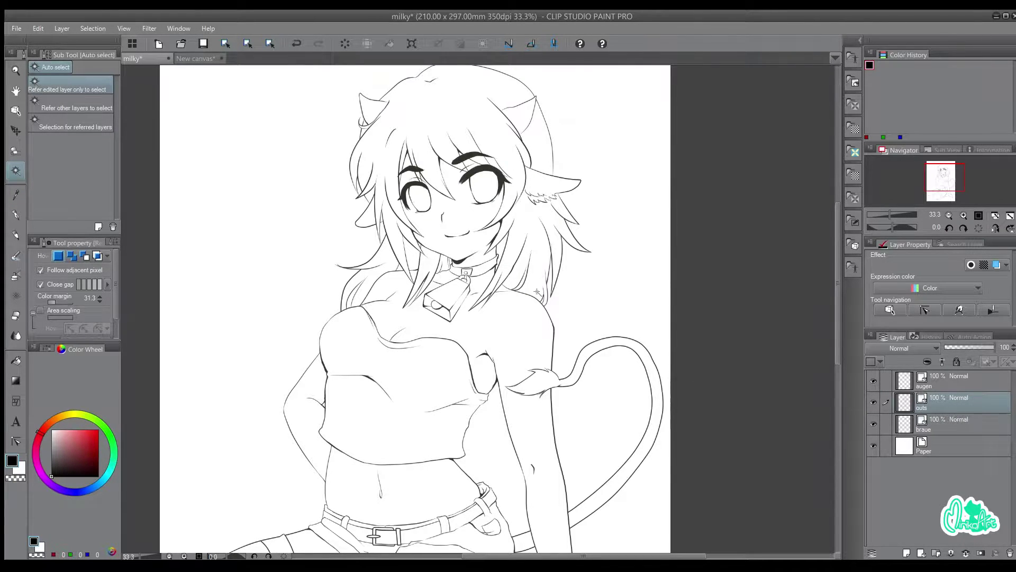
click(428, 230)
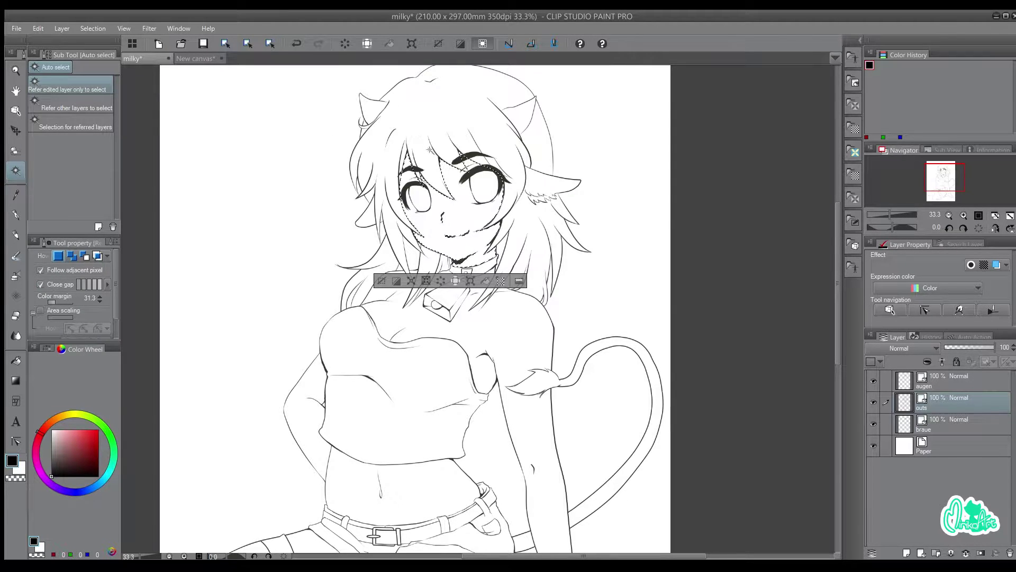
Add the bare chest and shoulder area to the face selection
key(ctrl+plus)
key(ctrl+plus)
drag(329, 108, 321, 400)
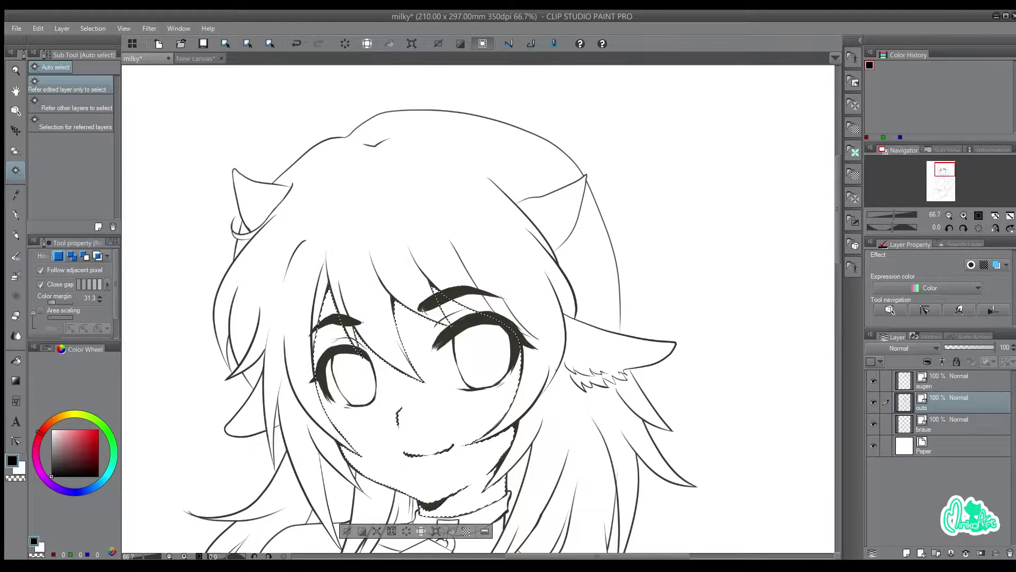
drag(372, 330, 395, 177)
key(ctrl+minus)
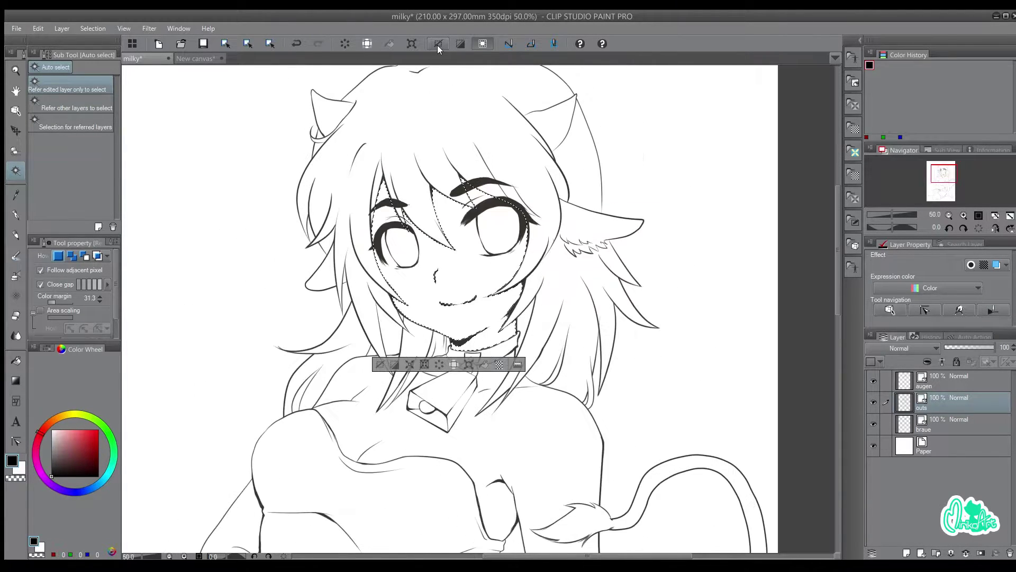
drag(461, 377, 448, 319)
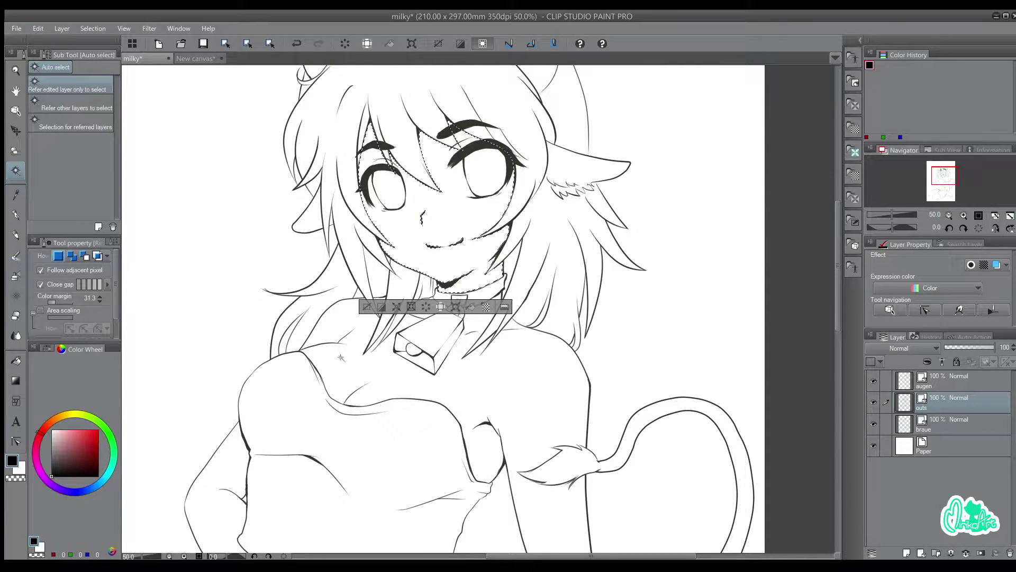
shift+click(346, 377)
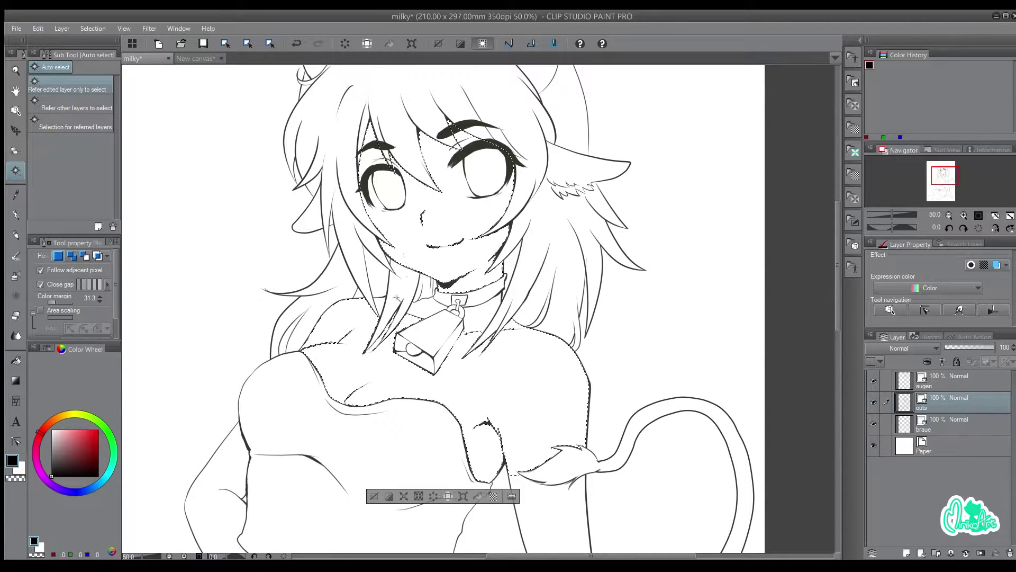
Start a new selection with the neck area below the collar, including the face, chest and shoulder skin
click(476, 318)
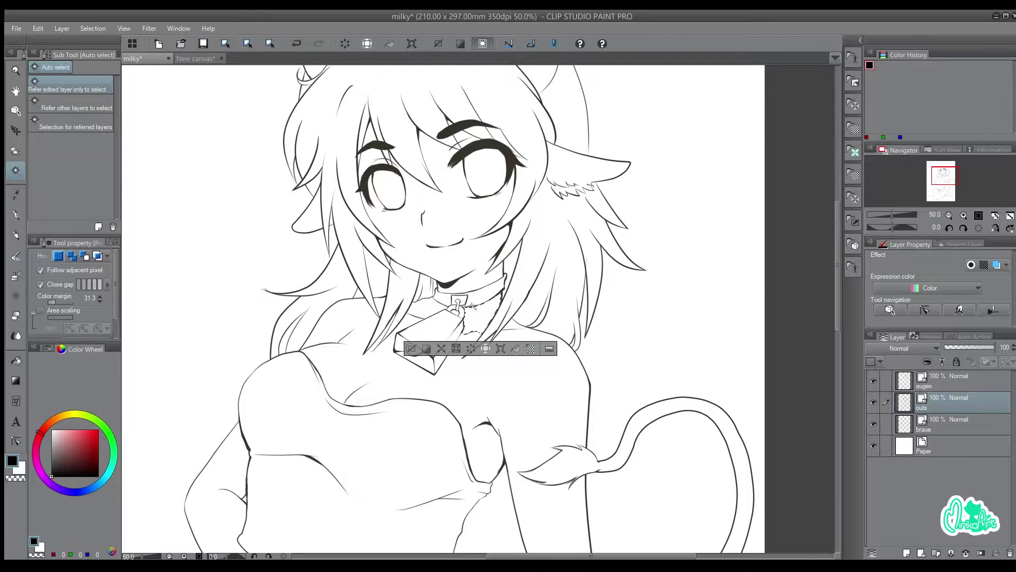
click(432, 252)
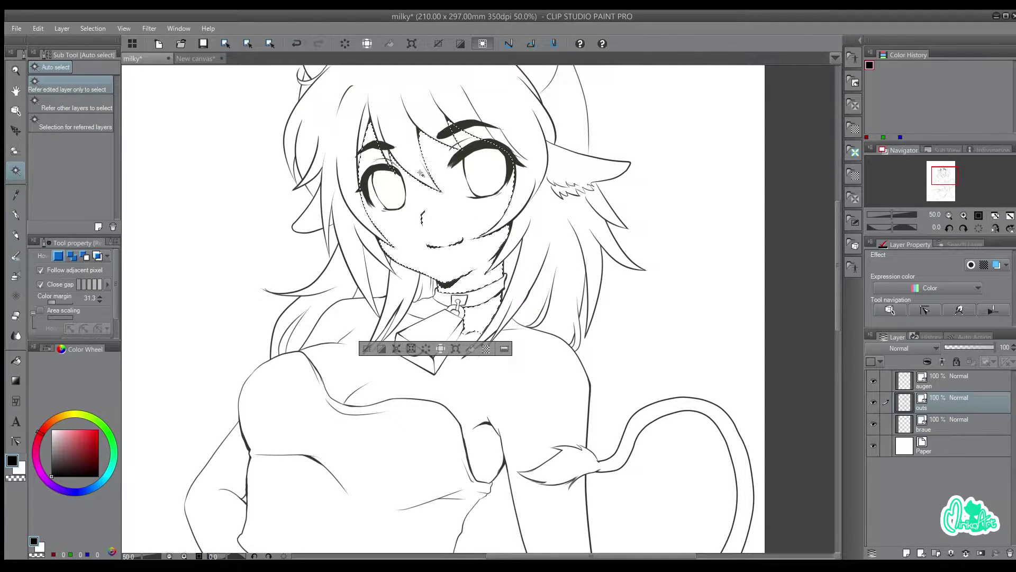
shift+click(381, 332)
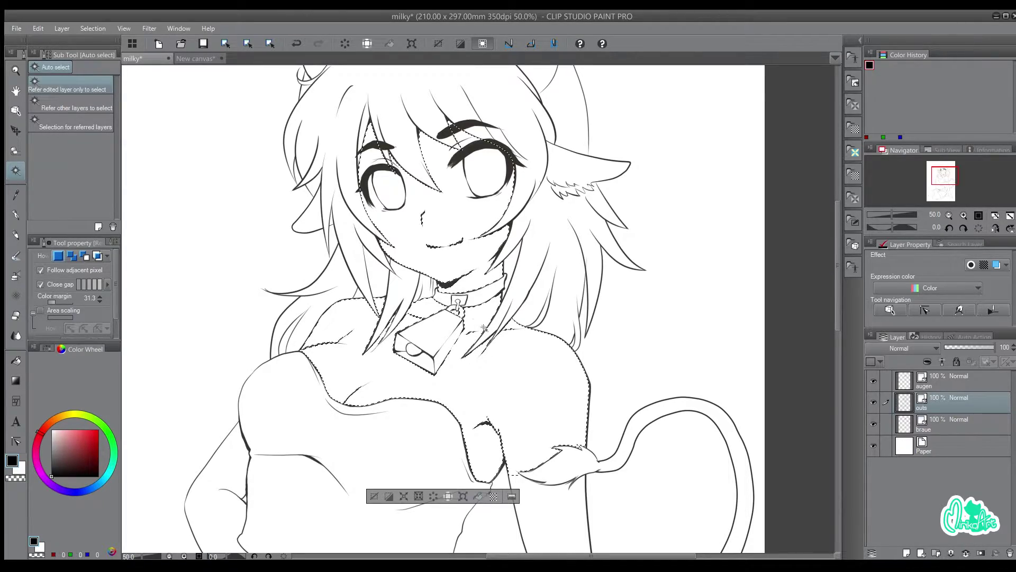
Remove the selection from the bell's ring on the collar using Clear selection at brush size 1.26
scroll(500, 109, up, 2)
drag(396, 413, 453, 221)
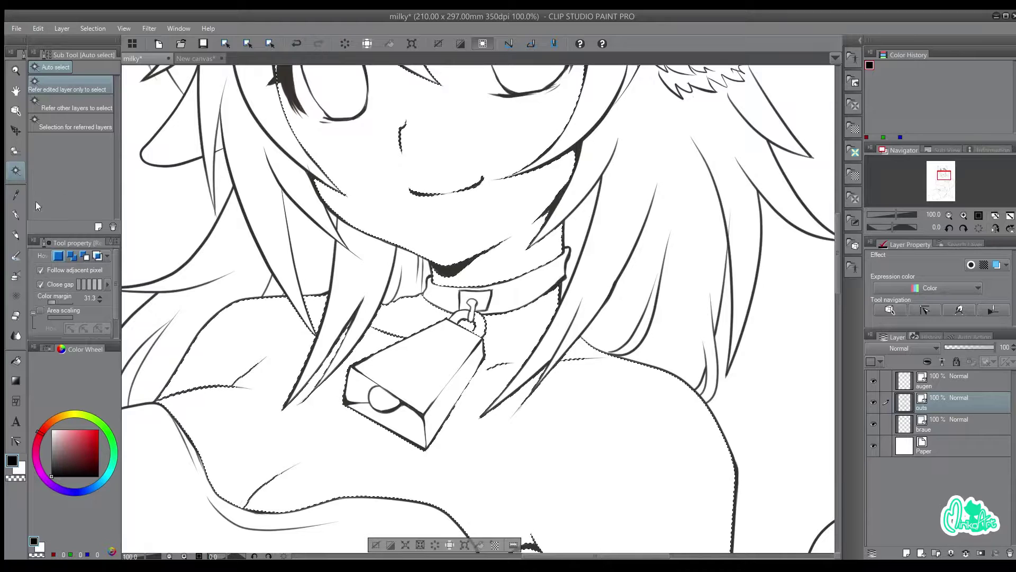
click(15, 152)
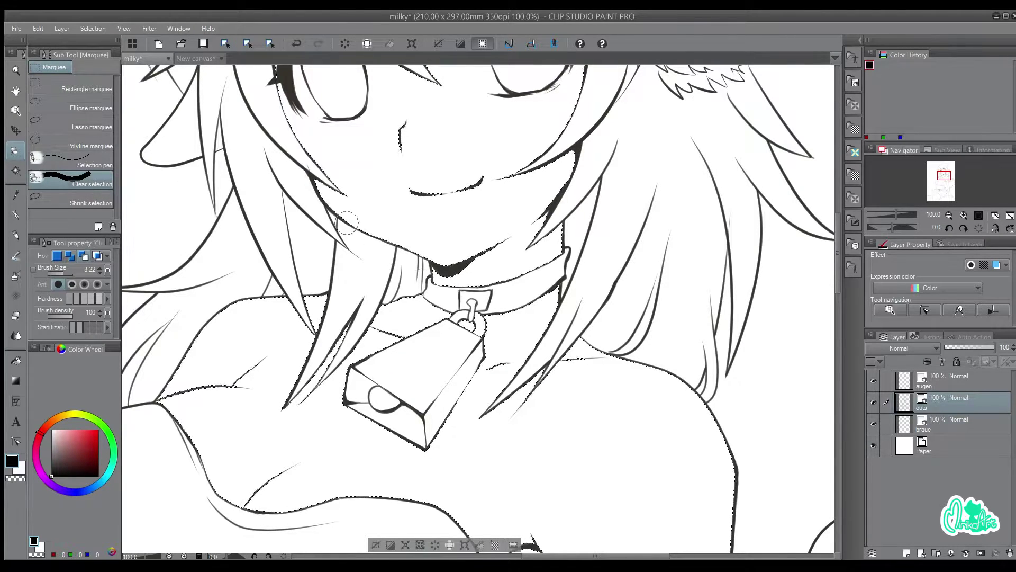
drag(504, 336, 505, 330)
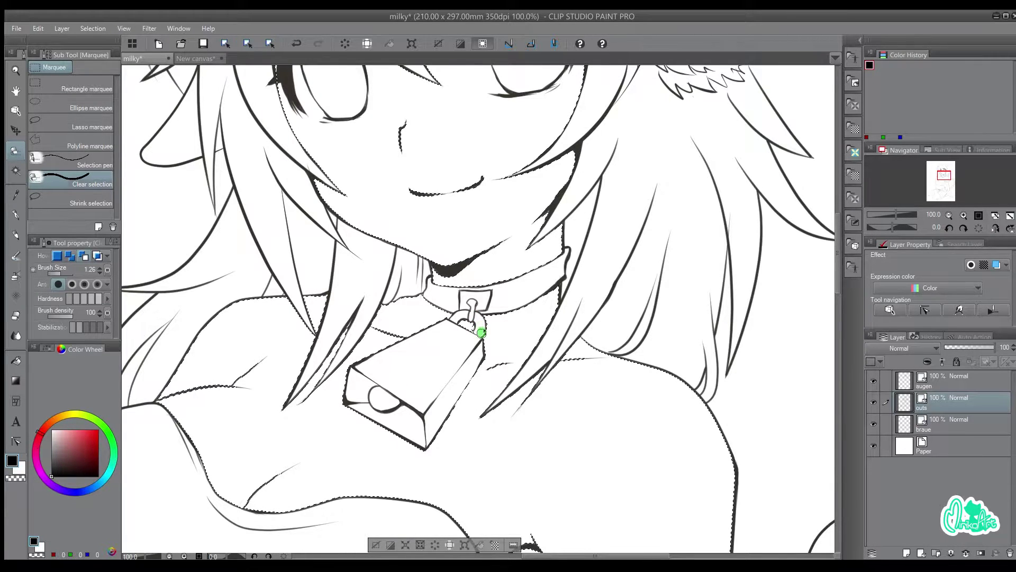
Touch up the selection edge beside the bell's ring using the Selection pen at brush size 0.39
click(53, 158)
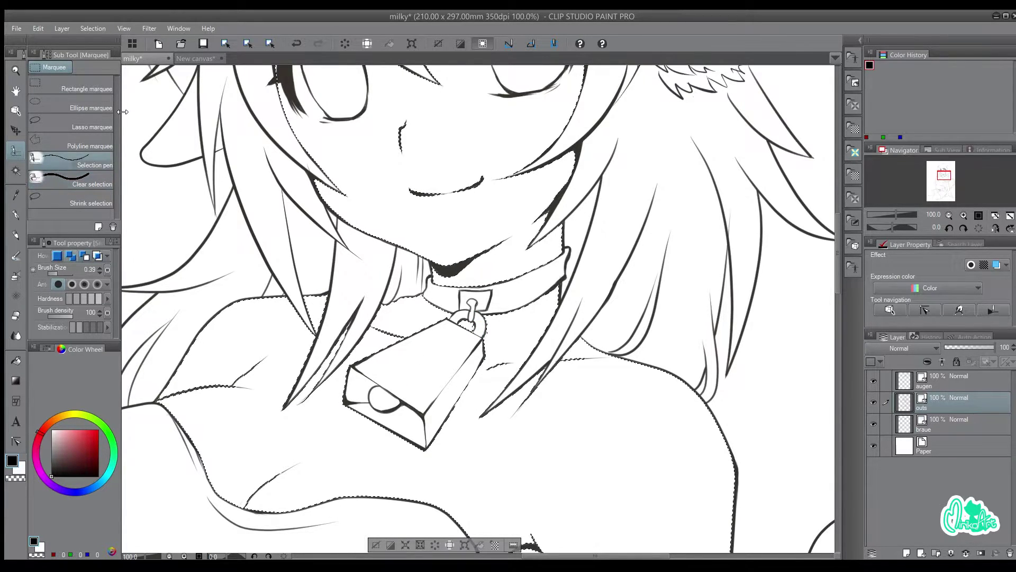
key(ctrl+plus)
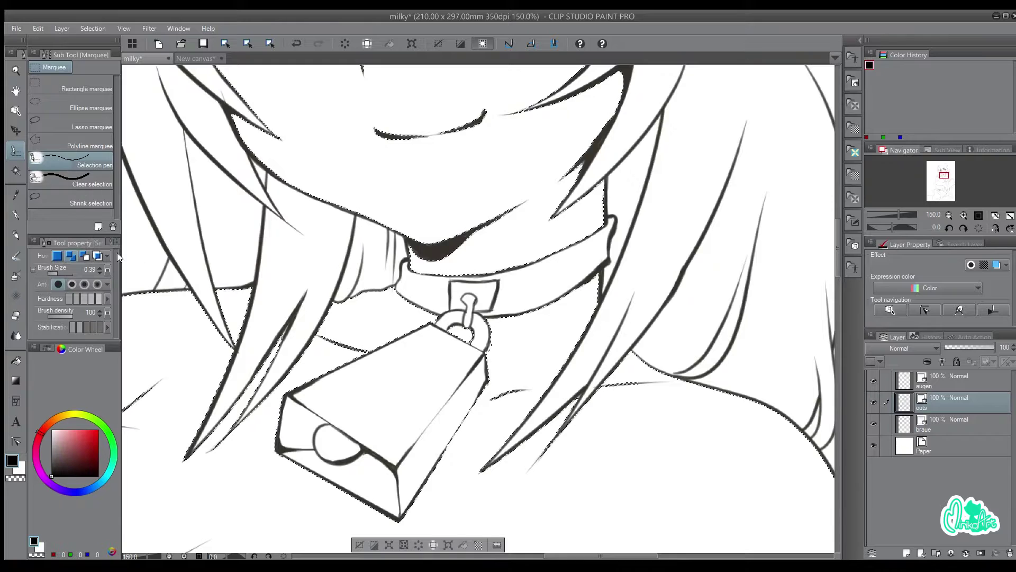
drag(490, 347, 489, 350)
key(ctrl+minus)
key(ctrl+minus)
key(ctrl+minus)
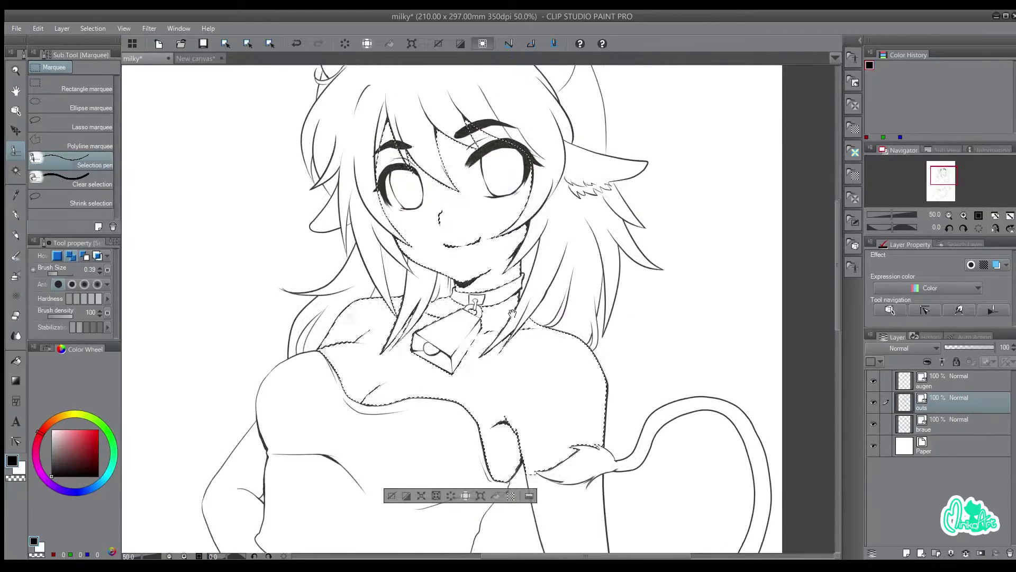
Use Auto select to add the supporting arm with its hand and the front leg's bare upper thigh to the selection
drag(510, 329, 543, 161)
click(13, 171)
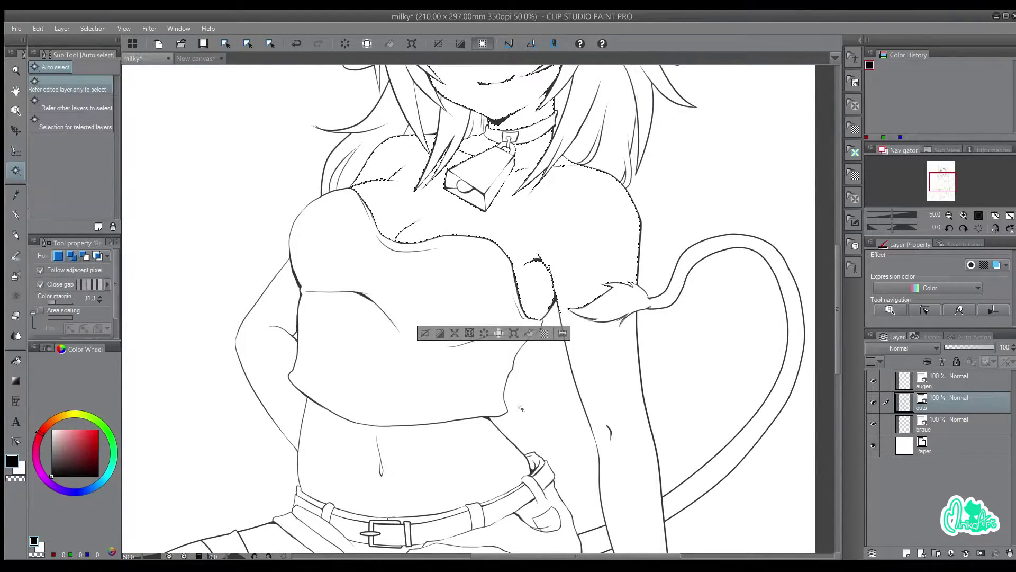
click(601, 347)
drag(548, 381, 503, 152)
drag(566, 344, 535, 278)
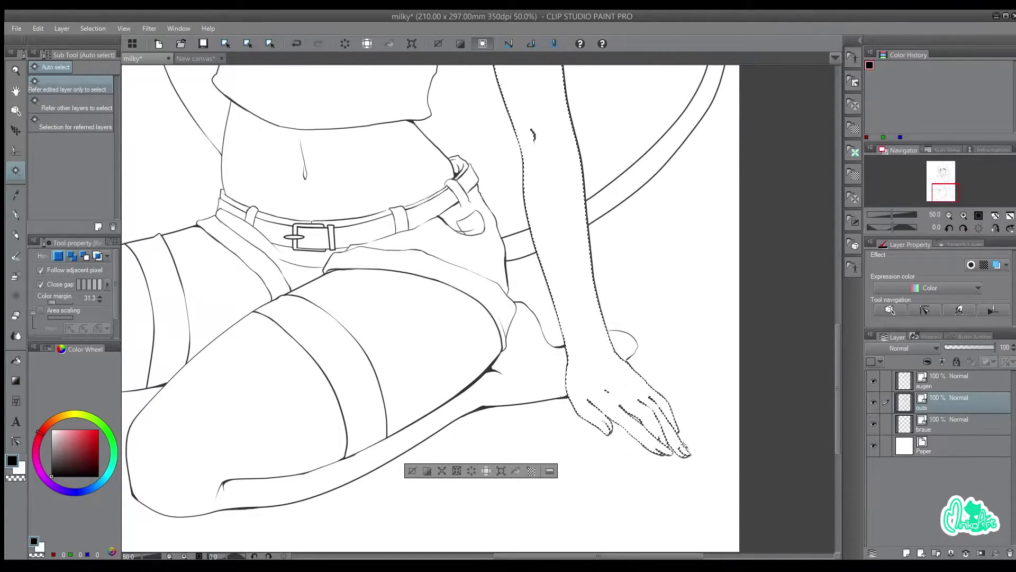
drag(395, 329, 529, 375)
shift+click(529, 376)
Try adding the stocking bands and lower legs to the selection, and undo those additions
shift+click(479, 418)
shift+click(431, 461)
shift+click(609, 440)
click(303, 364)
shift+click(237, 385)
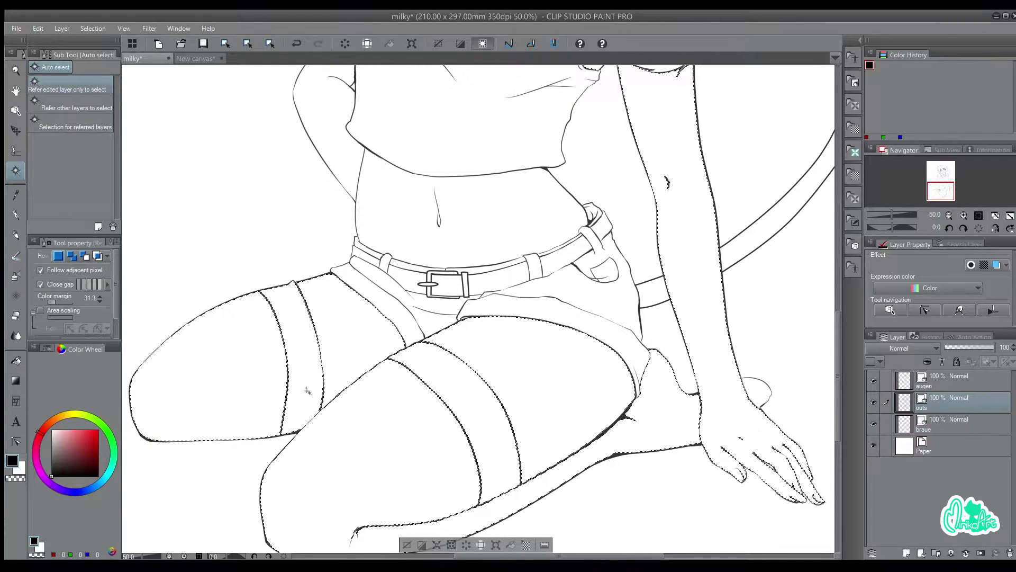
key(ctrl+z)
key(ctrl+z)
key(ctrl+z)
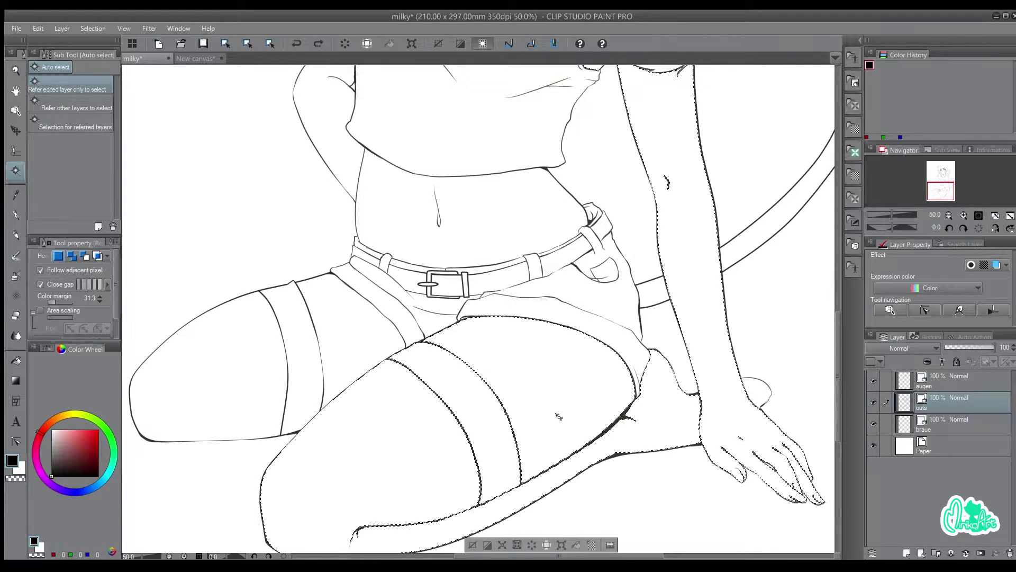
key(ctrl+z)
Add the other leg's bare upper thigh, the belly and the bent arm behind the body to the selection
shift+click(363, 323)
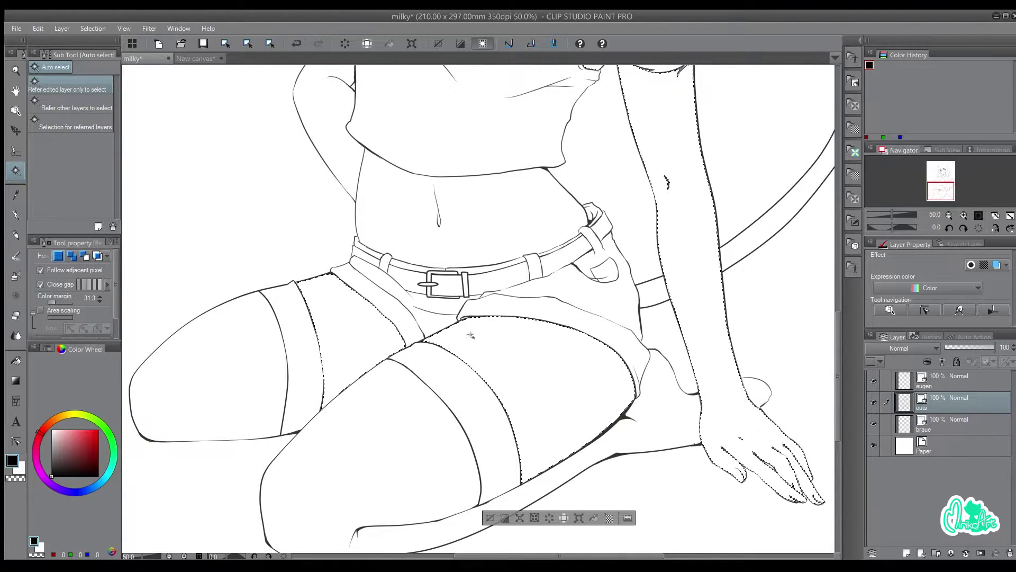
drag(428, 145, 475, 391)
shift+click(524, 460)
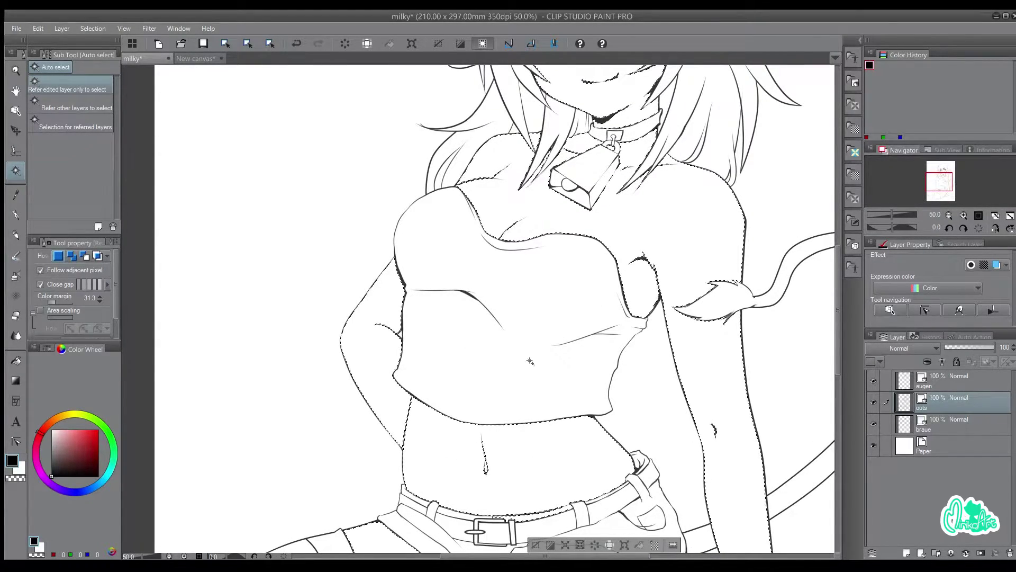
scroll(673, 168, down, 3)
scroll(673, 168, up, 1)
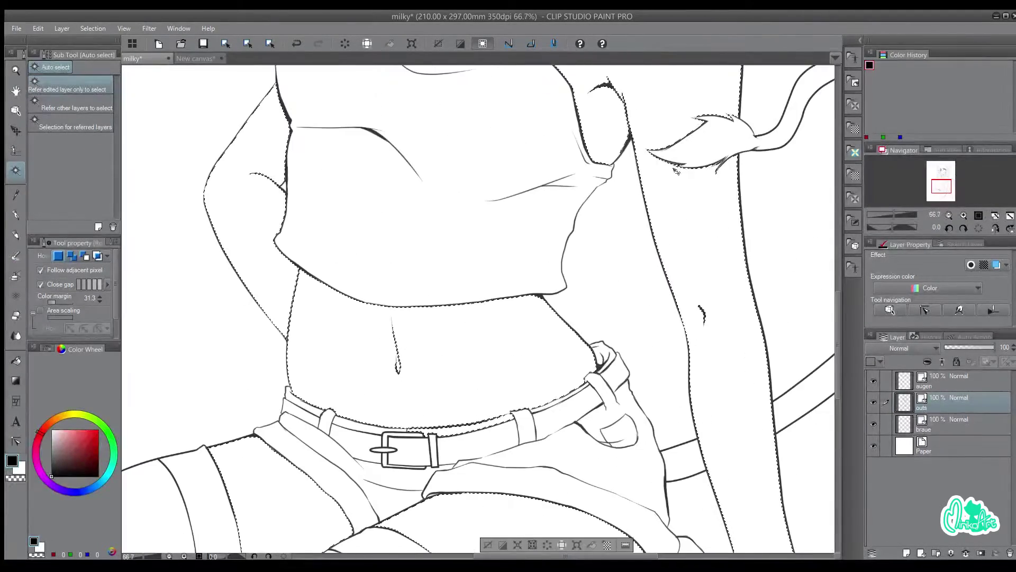
scroll(484, 345, down, 2)
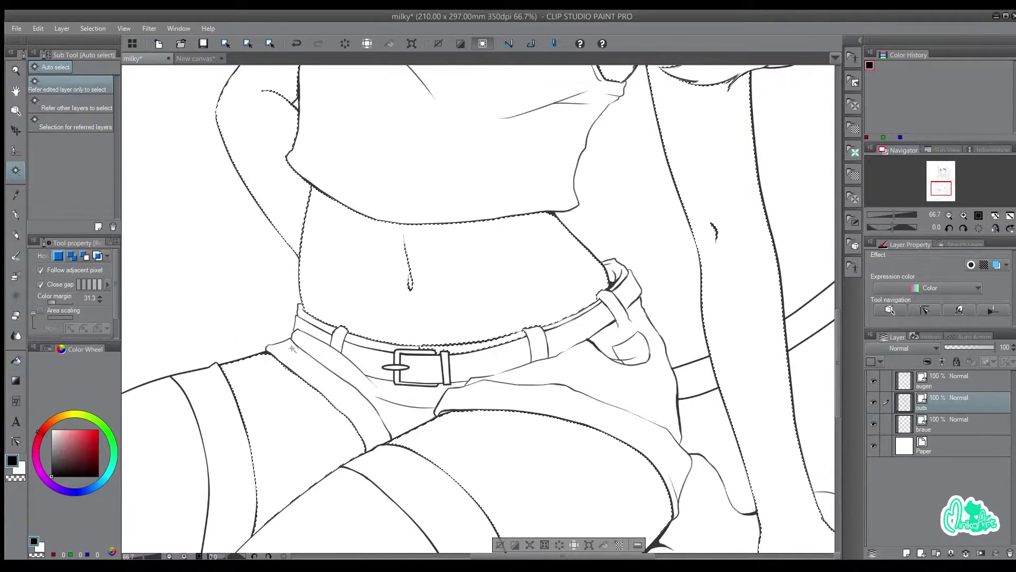
Trim the selection that spills over the belt's upper edge using Clear selection at brush size 1.26
click(18, 217)
click(17, 172)
click(16, 151)
click(84, 183)
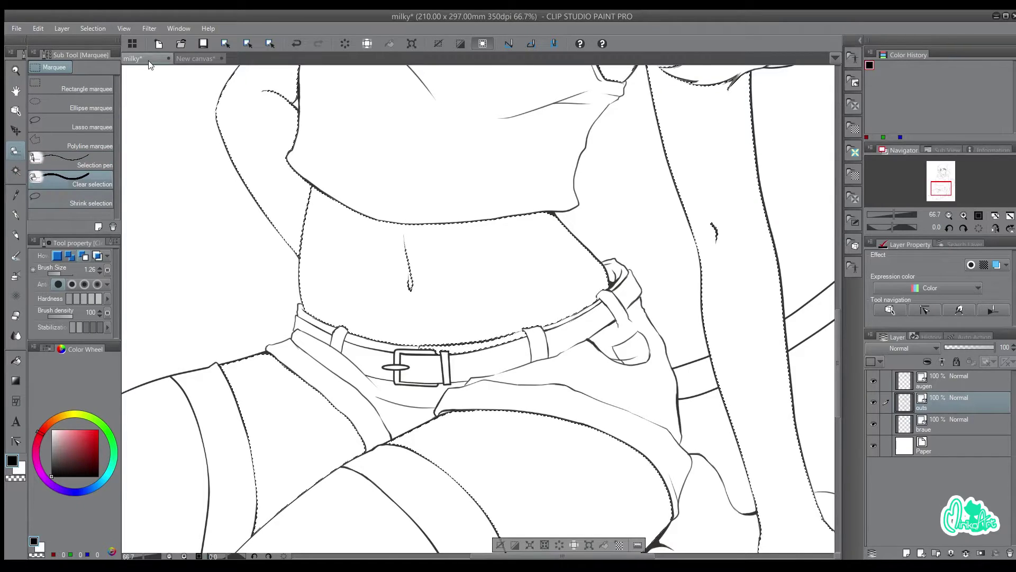
scroll(413, 373, up, 3)
mouse_move(369, 310)
mouse_down()
mouse_move(509, 323)
mouse_move(427, 315)
mouse_move(561, 306)
mouse_move(480, 313)
mouse_move(627, 285)
mouse_move(582, 286)
mouse_move(698, 263)
mouse_move(772, 228)
mouse_up()
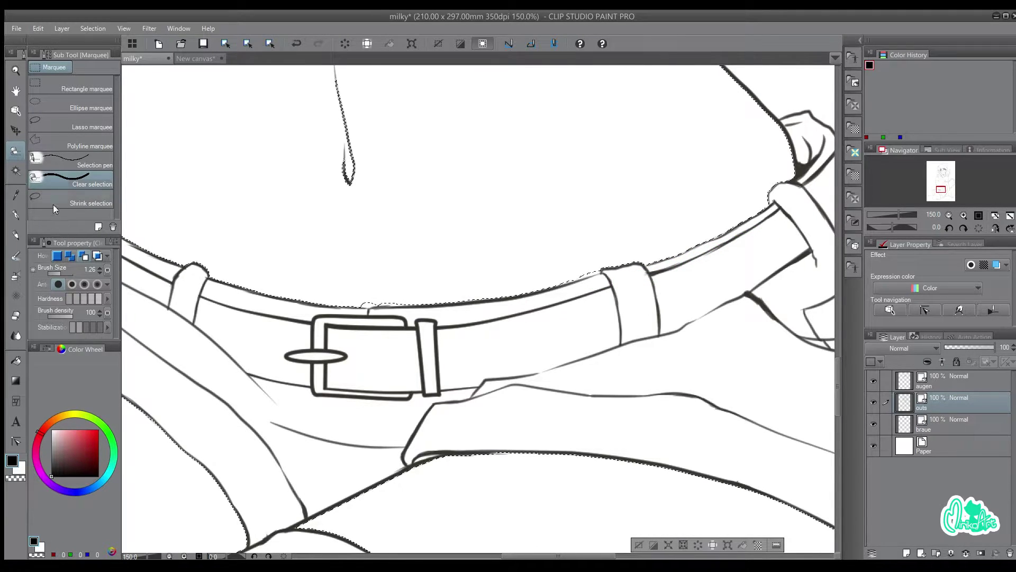
Add the missing slivers along the belt's upper edge to the selection with the Selection pen at brush size 0.39
click(71, 161)
drag(361, 301, 407, 303)
drag(598, 270, 571, 278)
drag(644, 263, 654, 258)
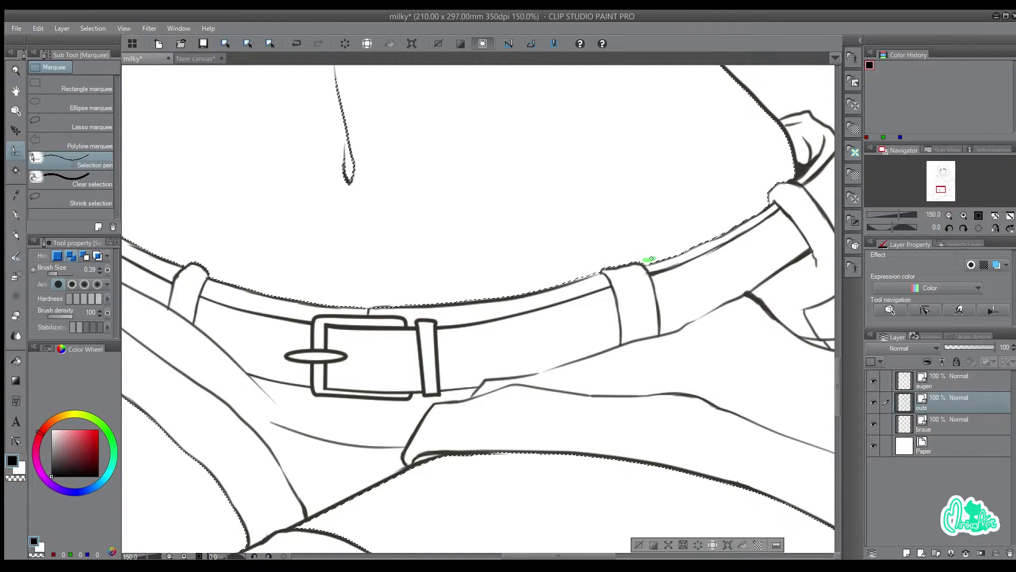
Choose a pale pink skin tone from the Default color set as the drawing colour
key(ctrl+minus)
key(ctrl+minus)
key(ctrl+minus)
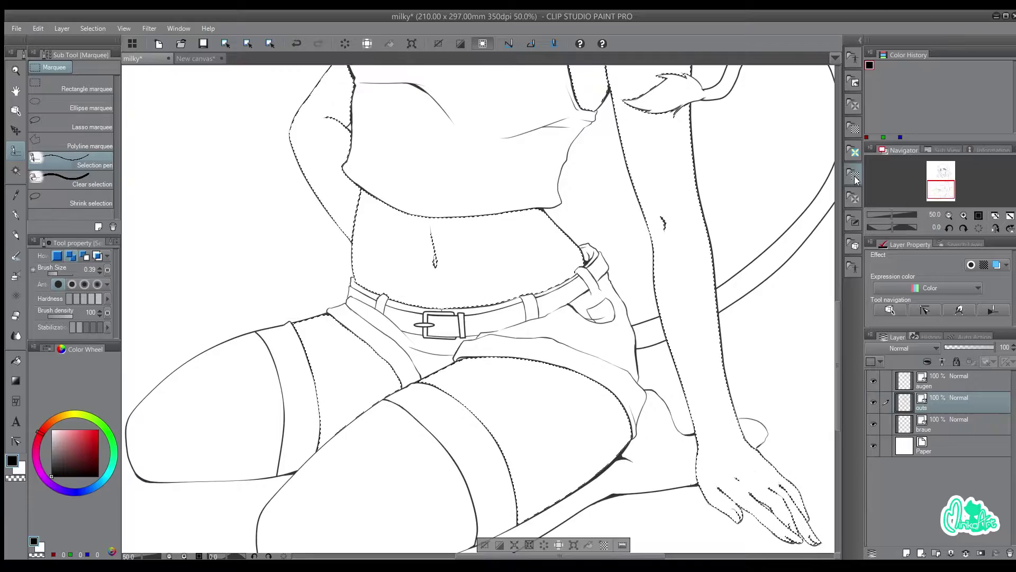
key(ctrl+minus)
drag(537, 257, 477, 444)
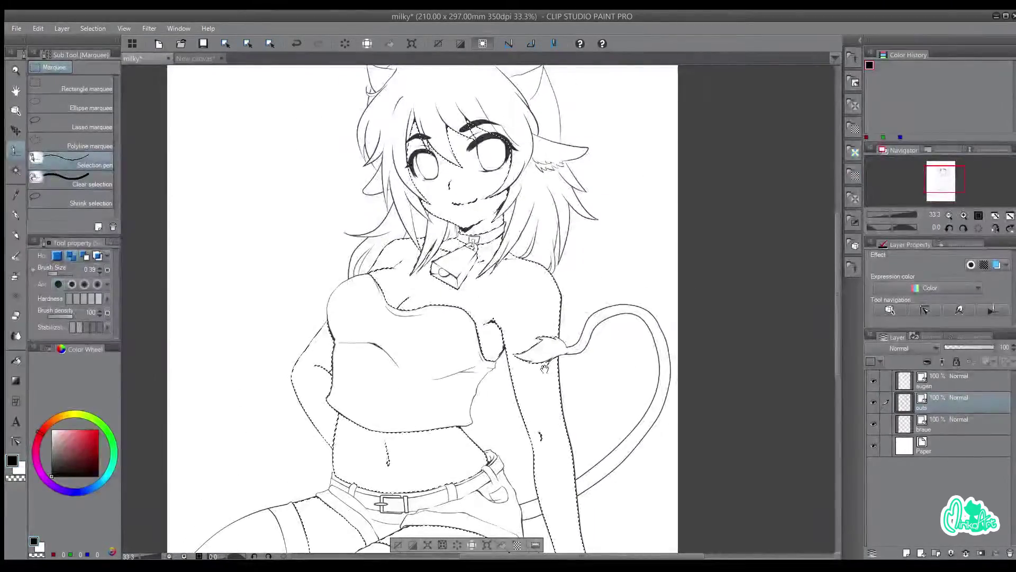
drag(526, 380, 556, 356)
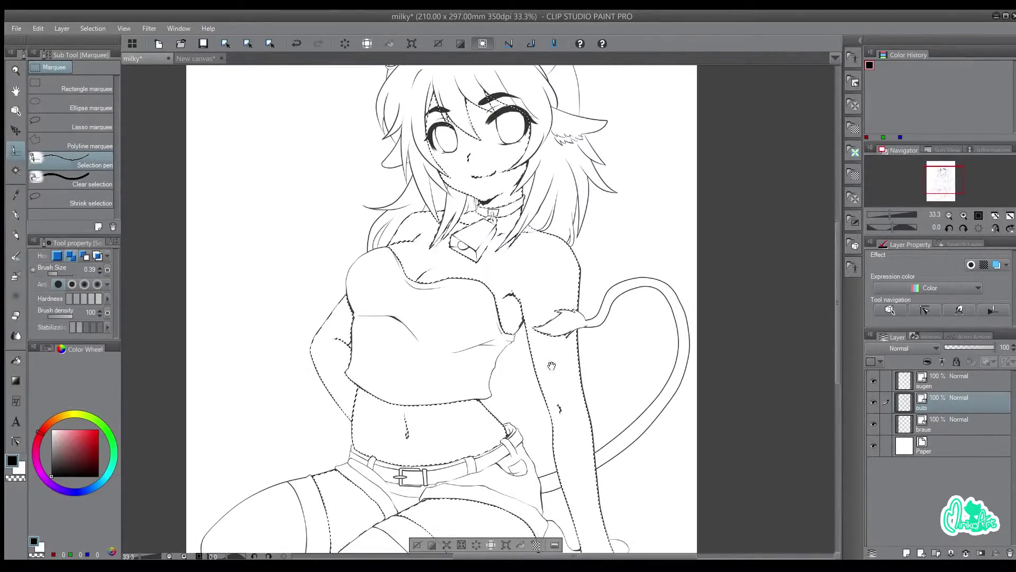
click(46, 348)
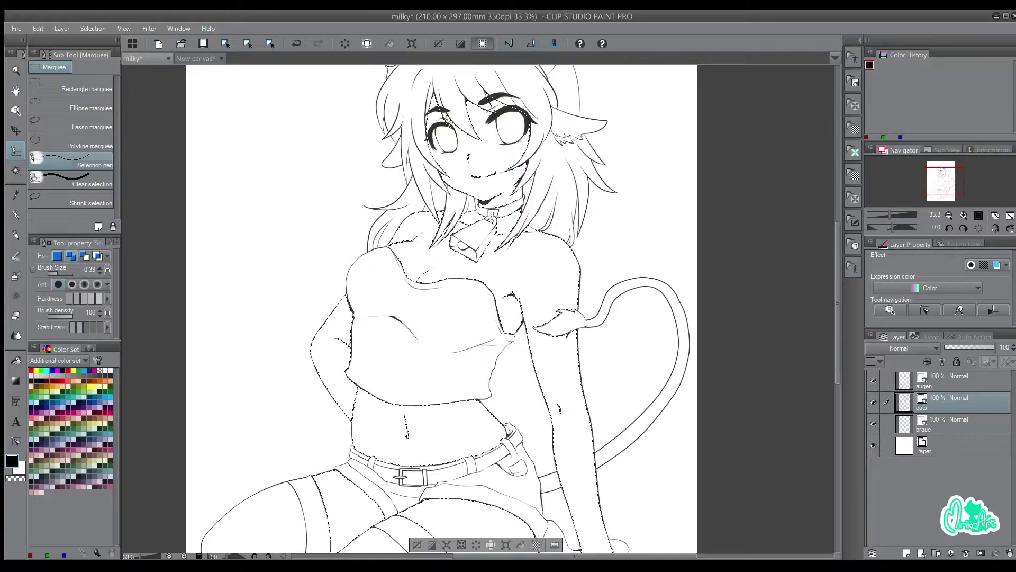
click(58, 360)
click(62, 440)
click(71, 363)
click(64, 374)
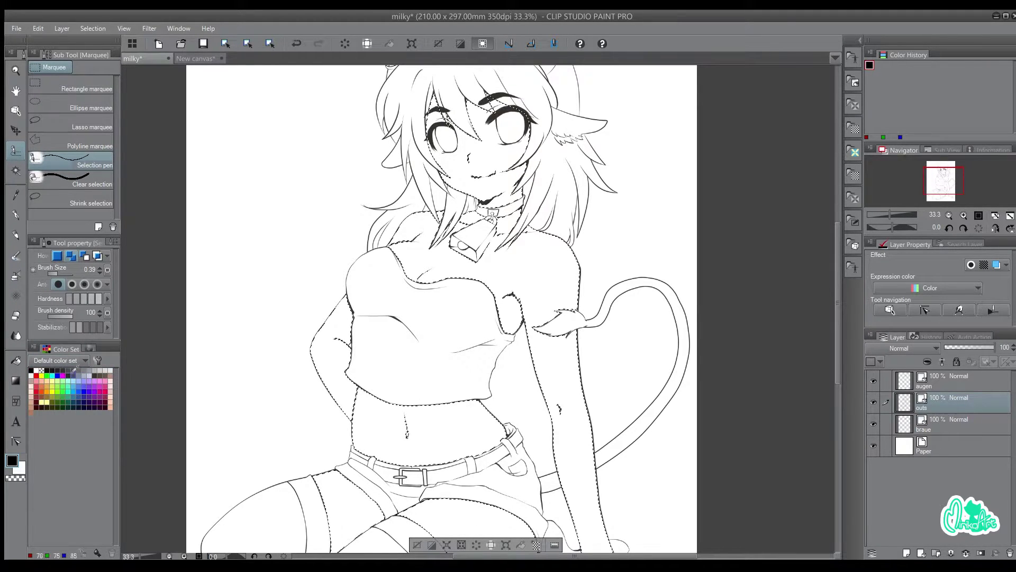
click(31, 386)
click(37, 381)
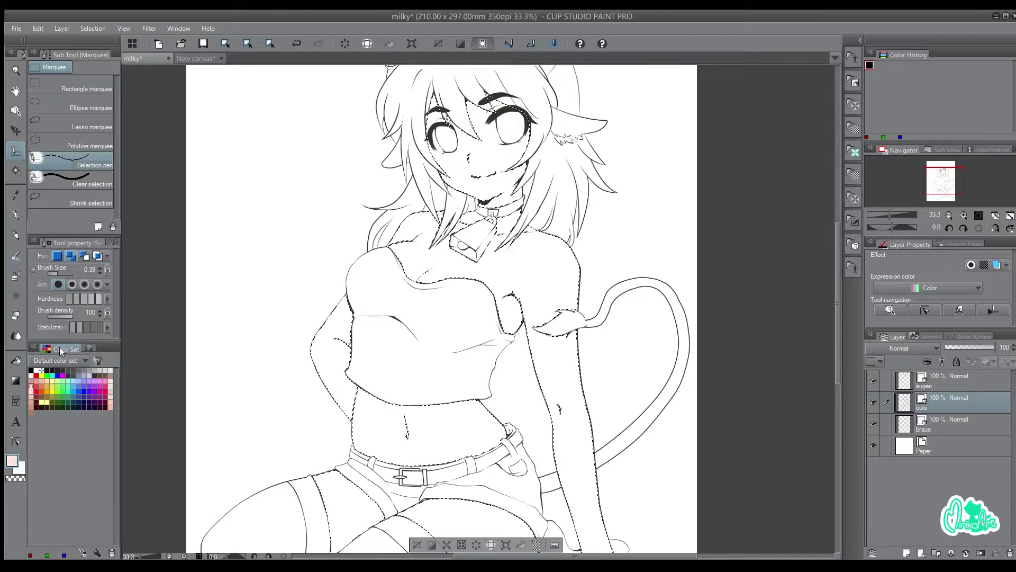
click(89, 348)
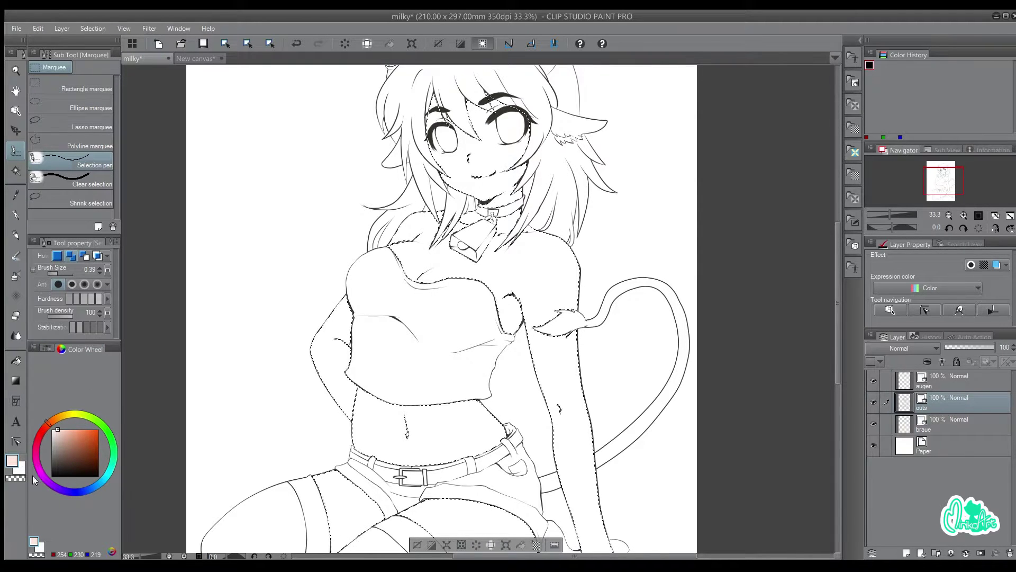
click(53, 348)
click(111, 379)
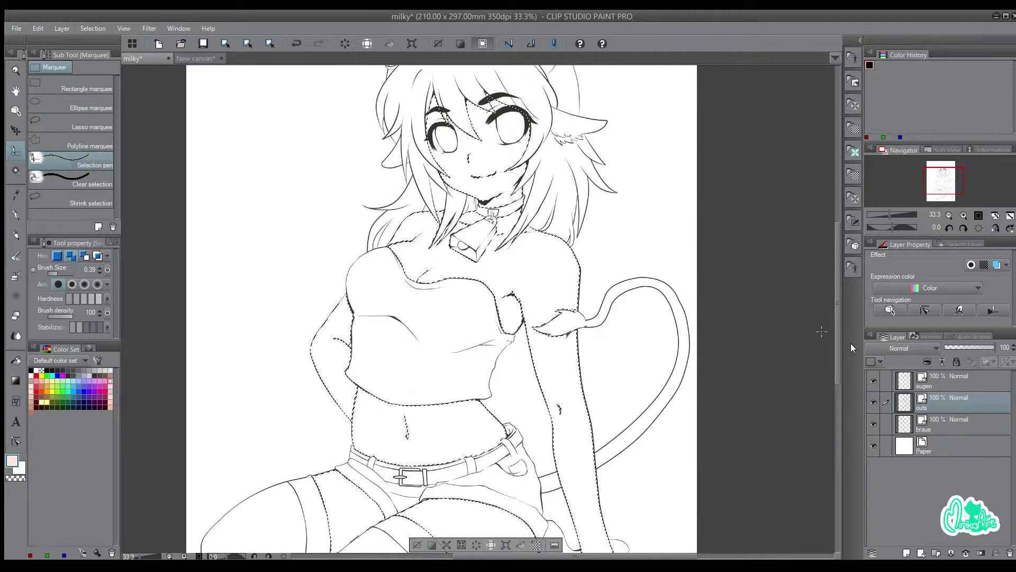
Create a new layer above the braue layer and fill the selected face, chest and arms using Fill with Refer edited layer only
click(956, 419)
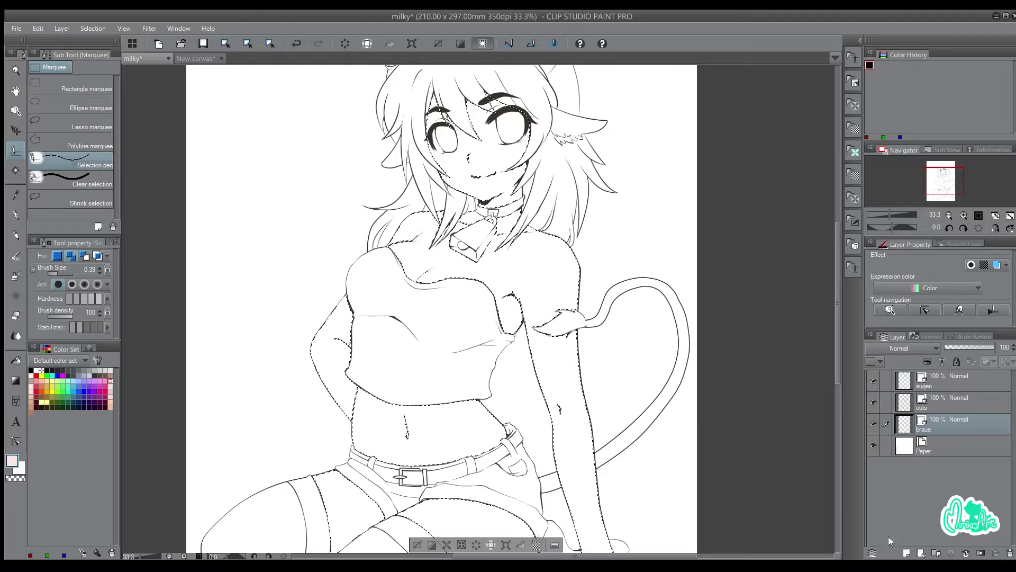
click(906, 553)
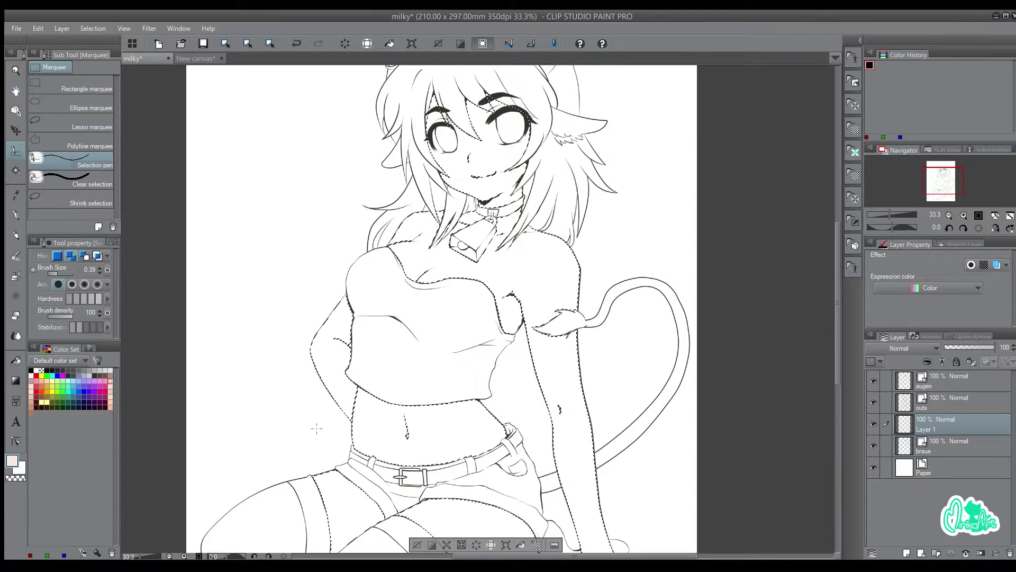
key(g)
key(g)
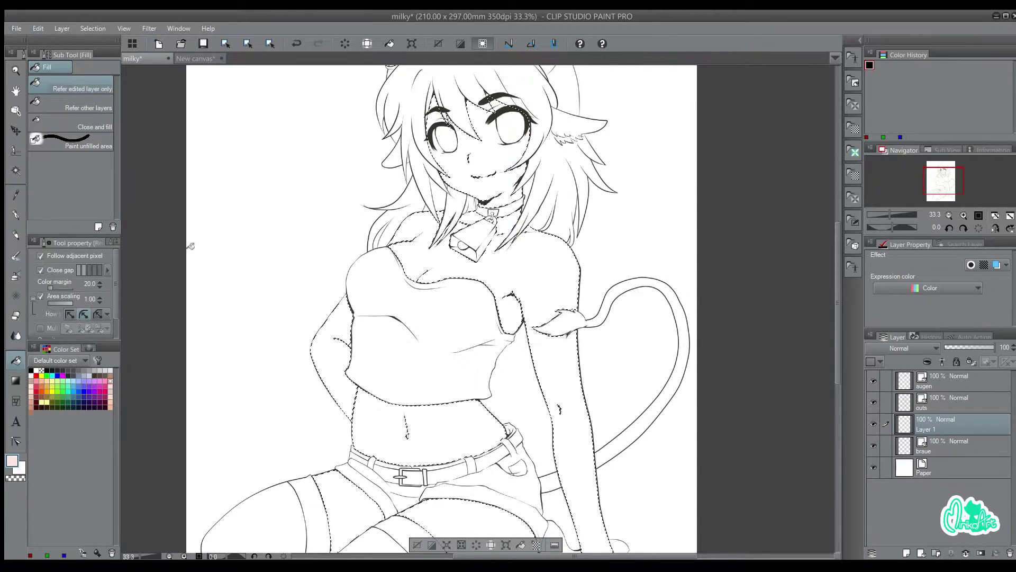
key(g)
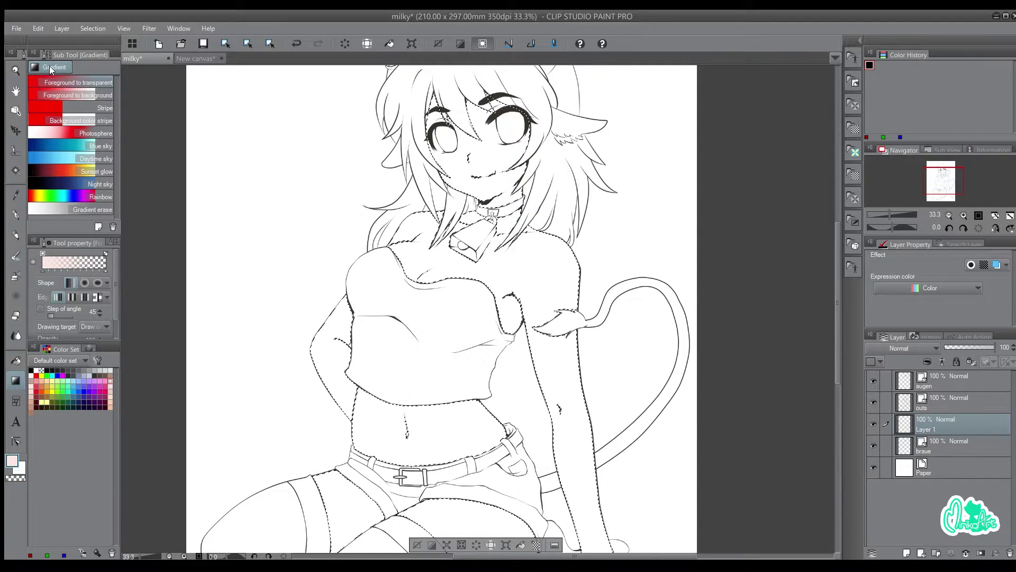
key(g)
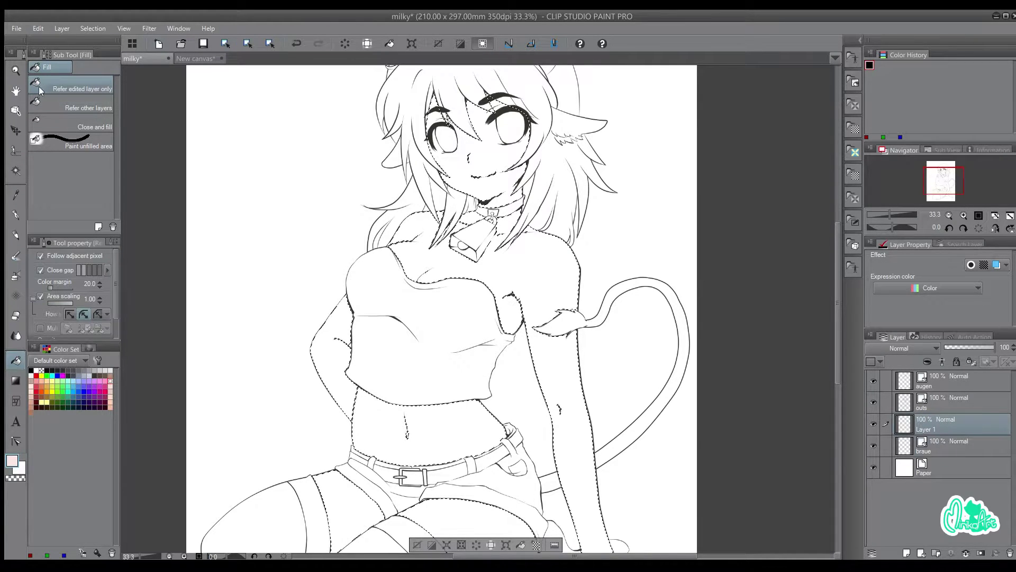
click(333, 327)
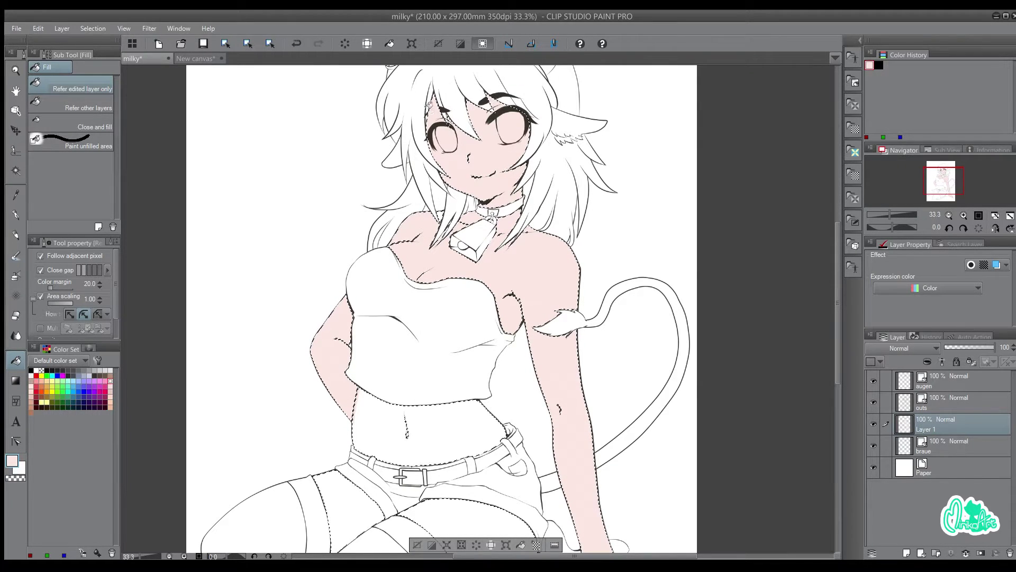
Fill the selected belly and both bare upper thighs with the same skin tone
drag(515, 269, 463, 118)
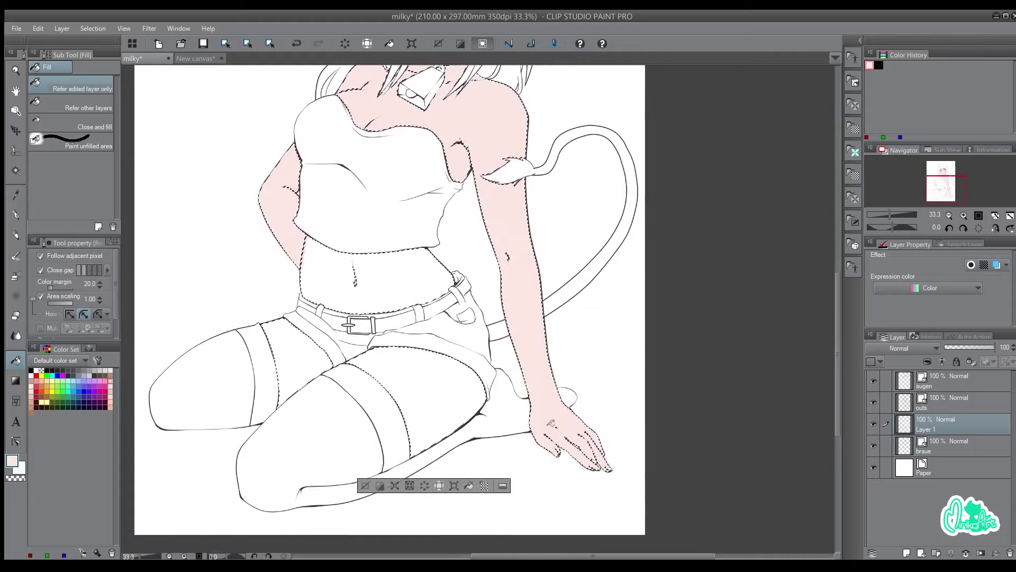
click(422, 392)
click(328, 269)
click(269, 347)
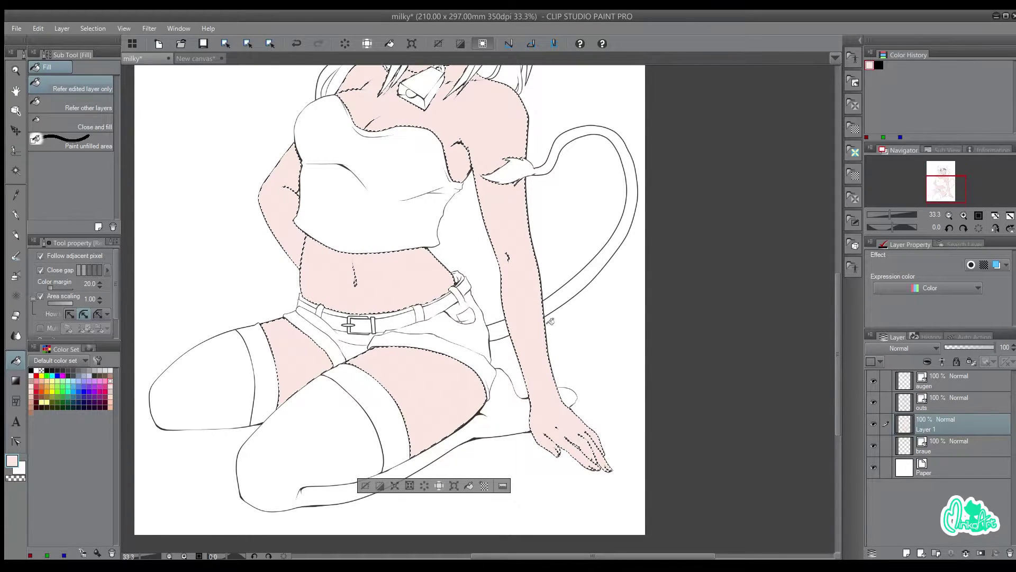
Undo the last action and clear the selection around the coloured skin
scroll(360, 180, up, 5)
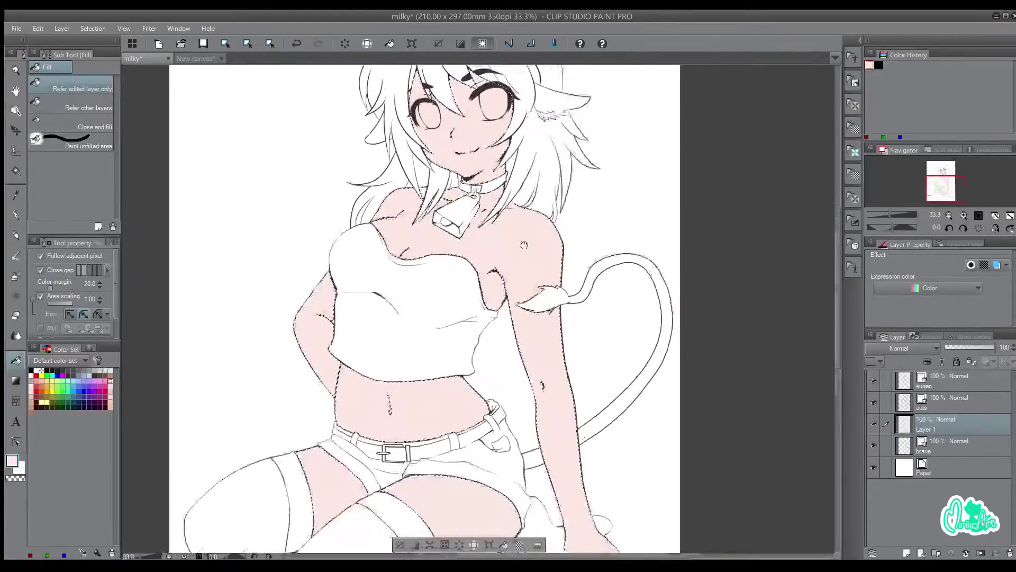
scroll(403, 306, down, 5)
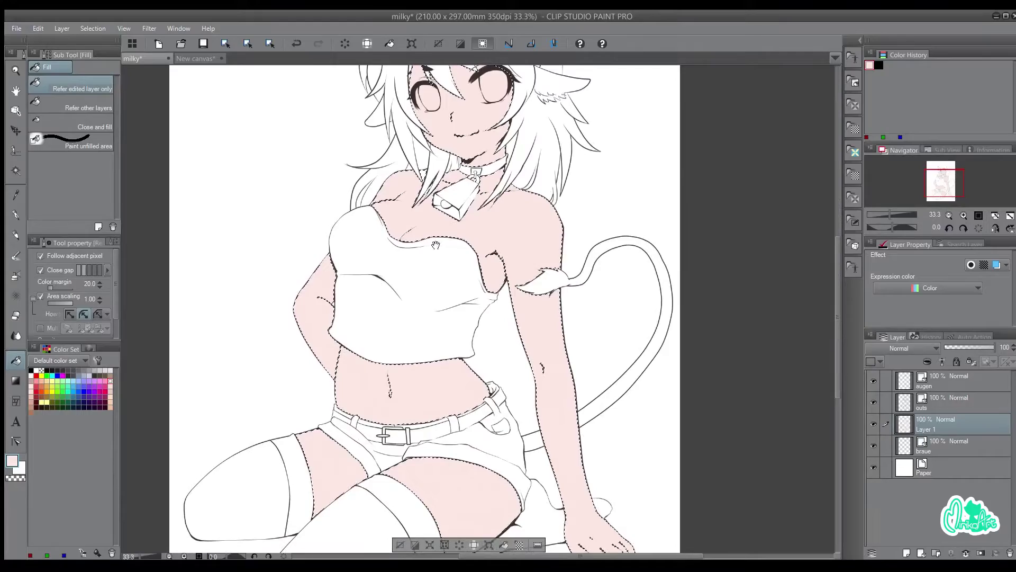
key(ctrl+z)
click(16, 131)
drag(376, 139, 384, 181)
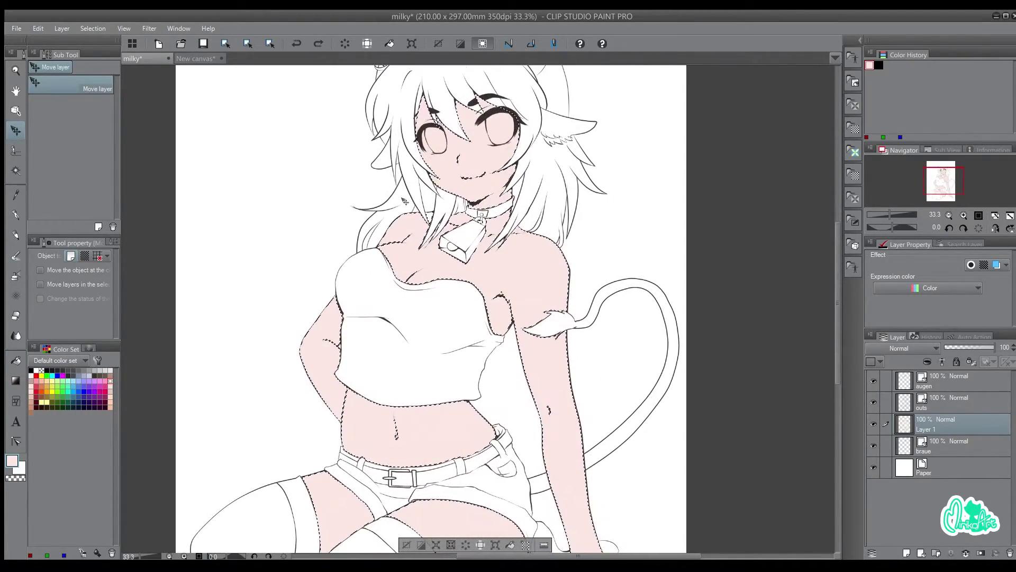
key(ctrl+d)
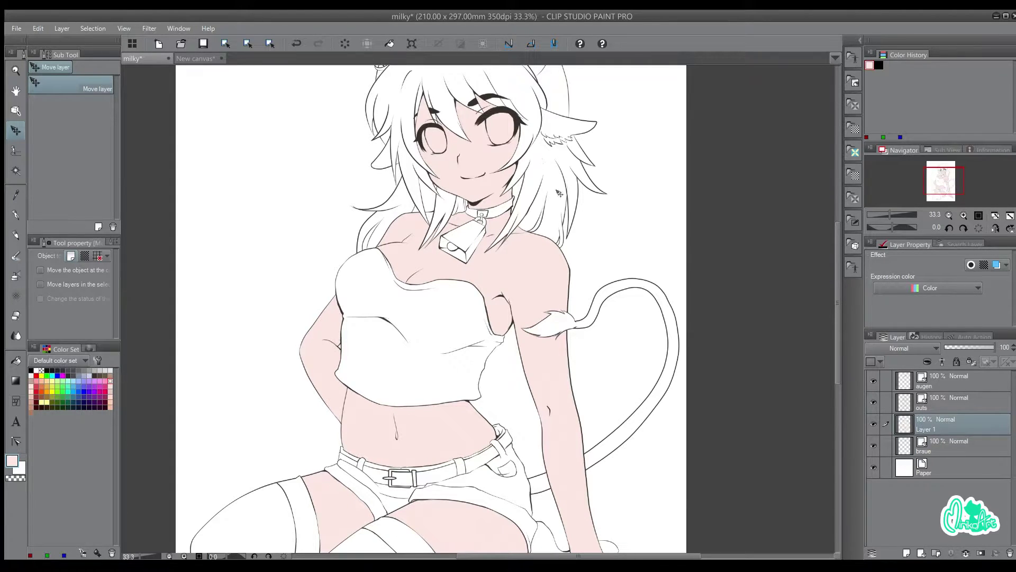
Move the braue layer above the outs layer in the layer order
click(921, 454)
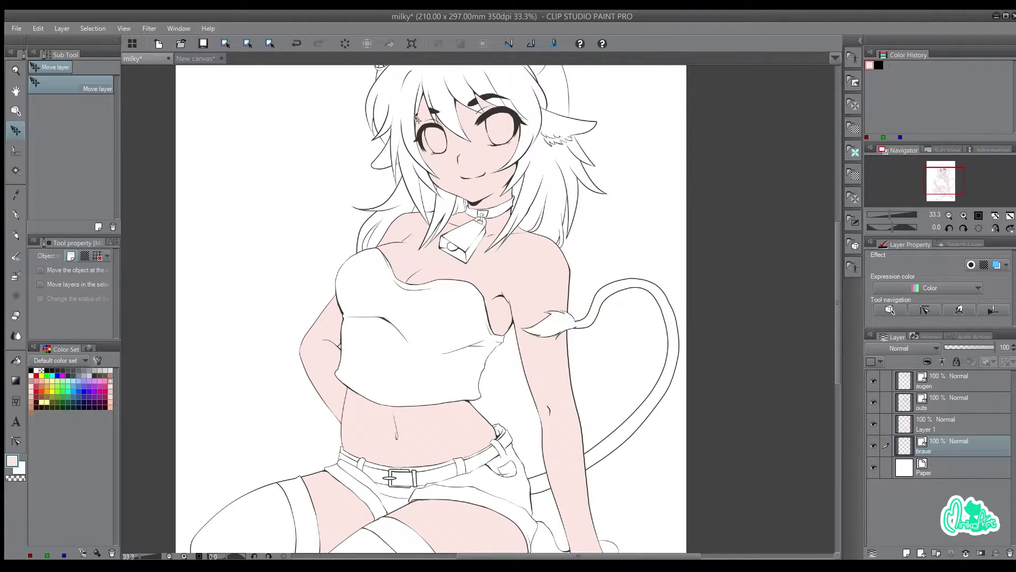
drag(955, 445, 954, 396)
drag(468, 188, 472, 209)
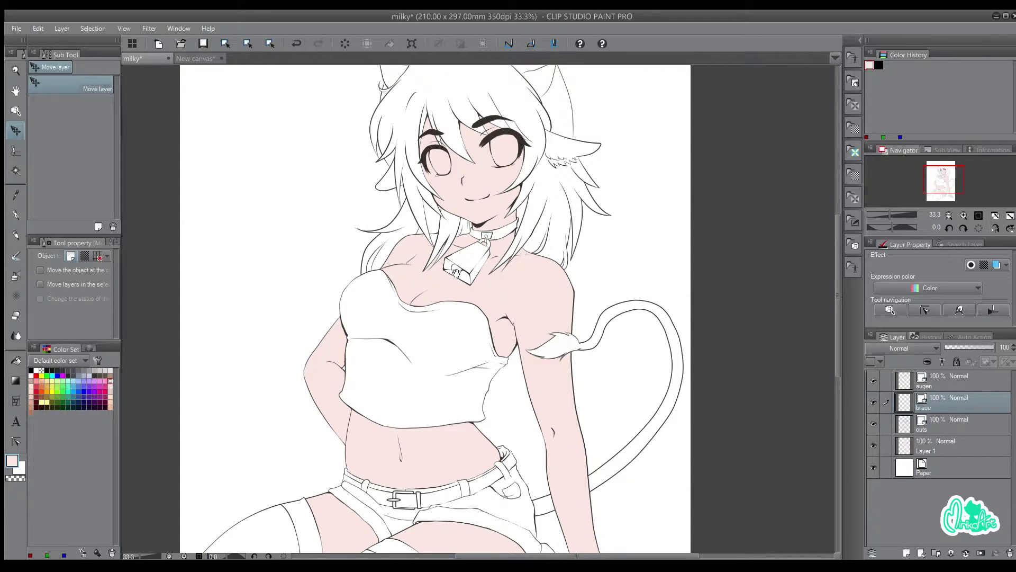
Look over the coloured figure and toggle the braue layer's visibility to check which lines it holds
scroll(462, 422, down, 4)
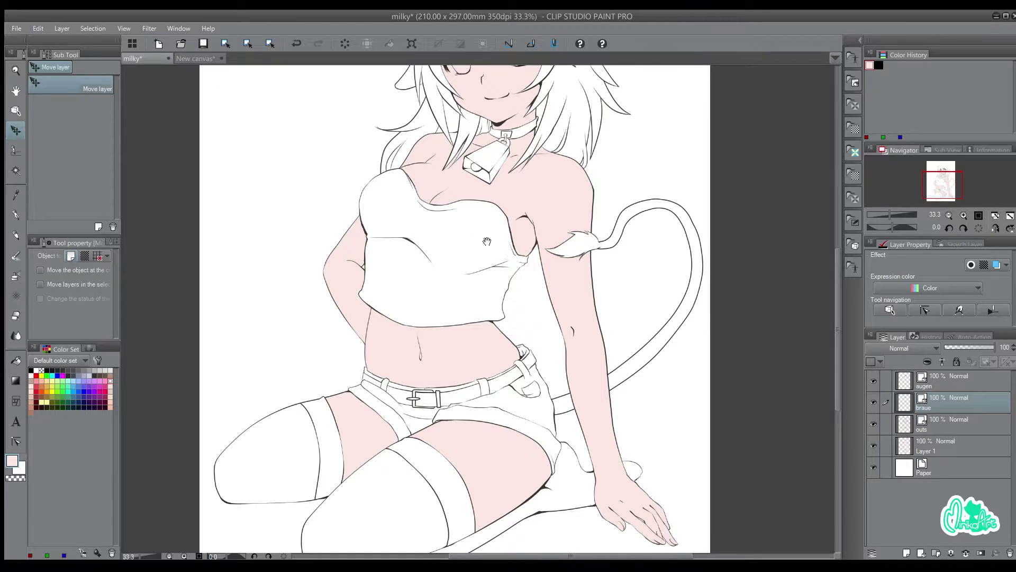
scroll(445, 214, up, 6)
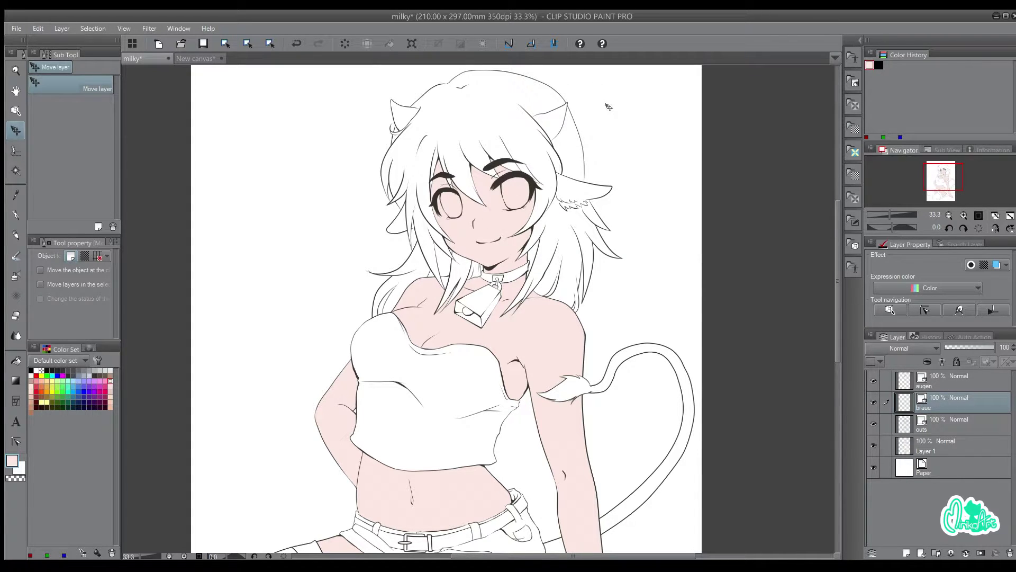
click(873, 403)
click(873, 403)
click(873, 403)
click(873, 402)
Try a curved black hair strand beneath the smaller horn with the G-pen at brush size 2.76, and undo it
click(15, 316)
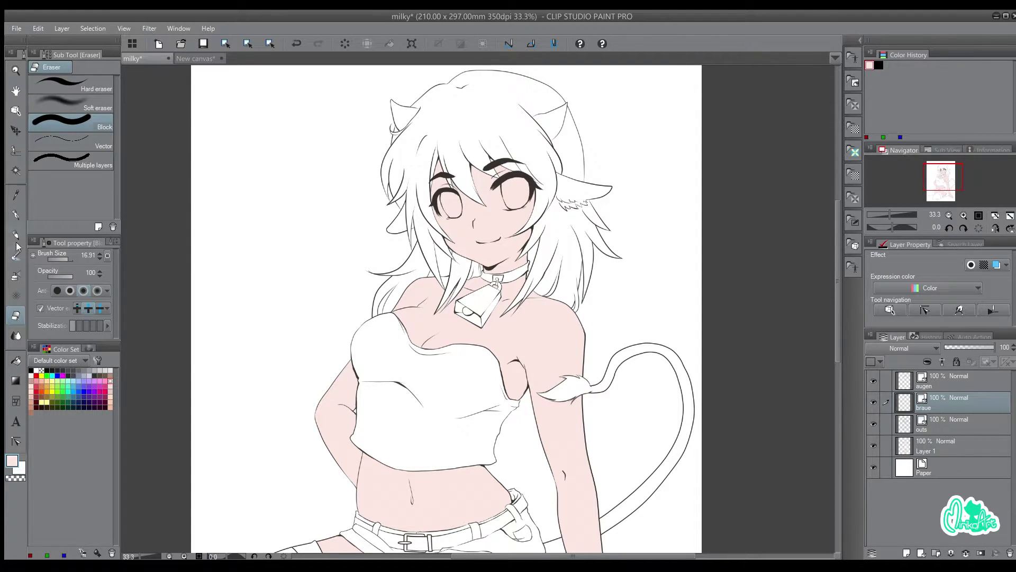
click(16, 215)
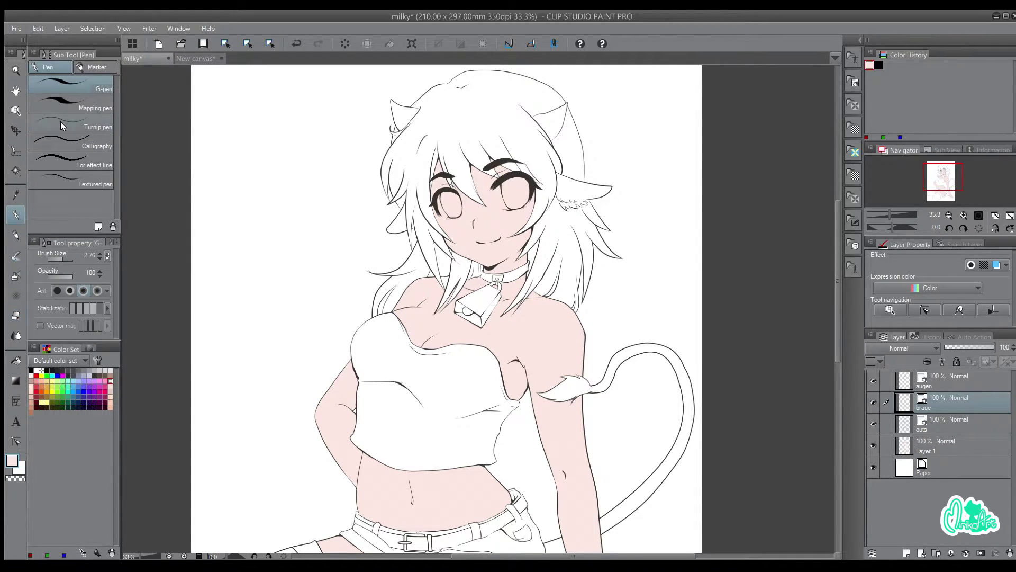
key(ctrl+plus)
key(ctrl+plus)
mouse_move(534, 104)
mouse_down()
mouse_move(482, 405)
mouse_move(493, 351)
mouse_up()
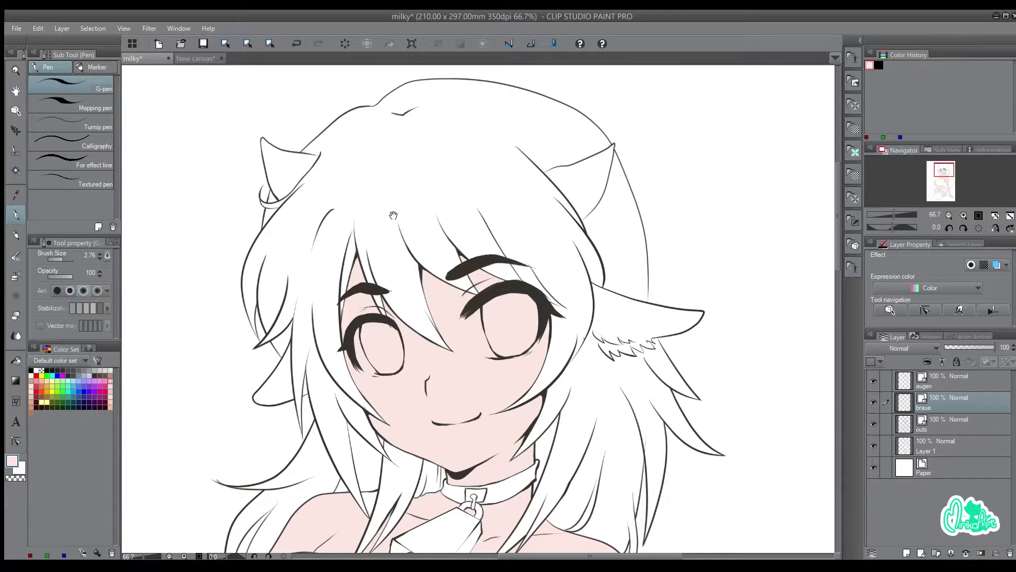
drag(269, 200, 427, 233)
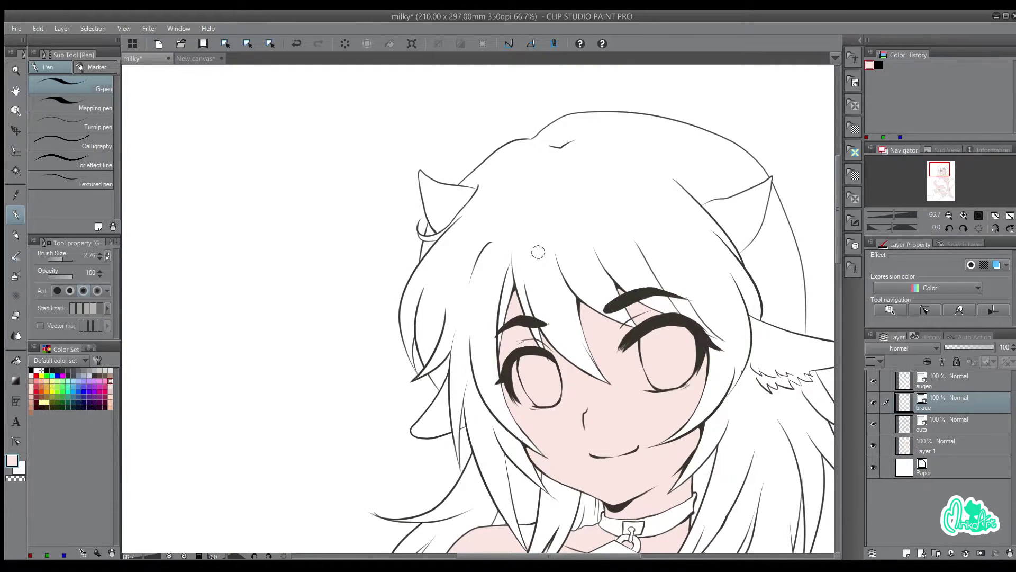
click(31, 370)
drag(447, 246, 333, 256)
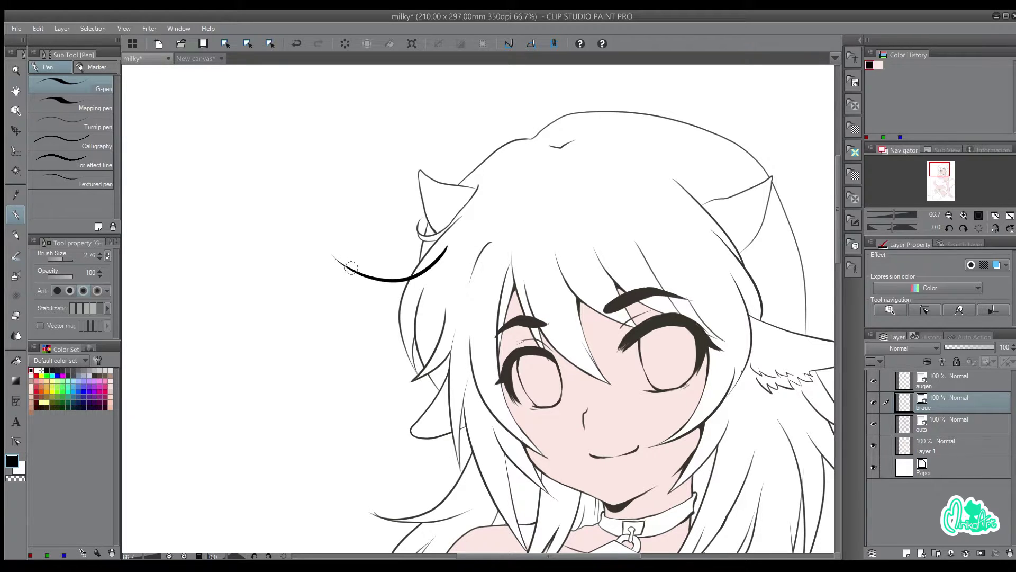
key(ctrl+z)
Set the G-pen's brush size to 1.55, try a pointed hair tuft beneath the smaller horn, and undo it
key(bracketleft)
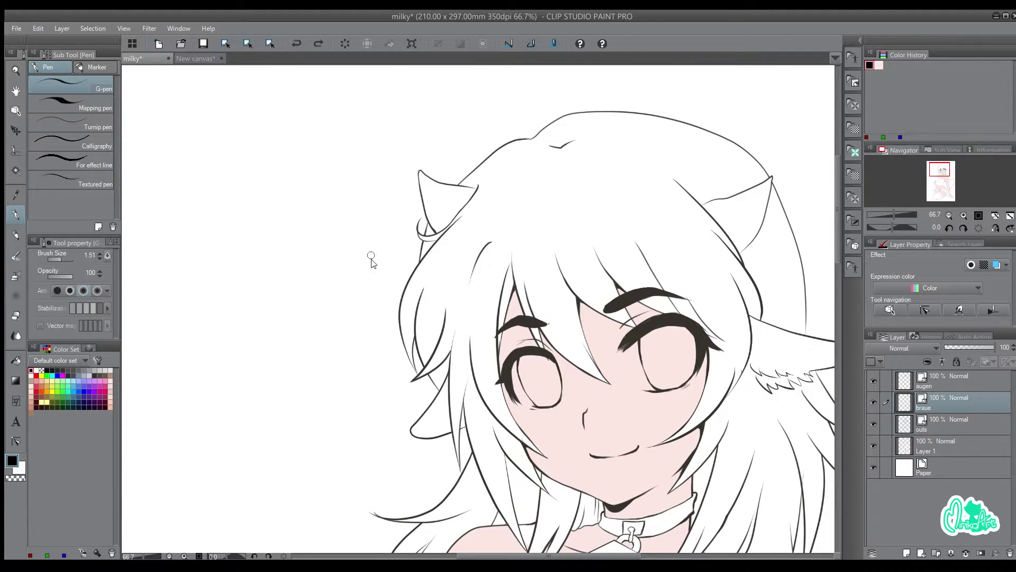
mouse_move(449, 249)
mouse_down()
mouse_move(350, 251)
mouse_move(414, 294)
mouse_up()
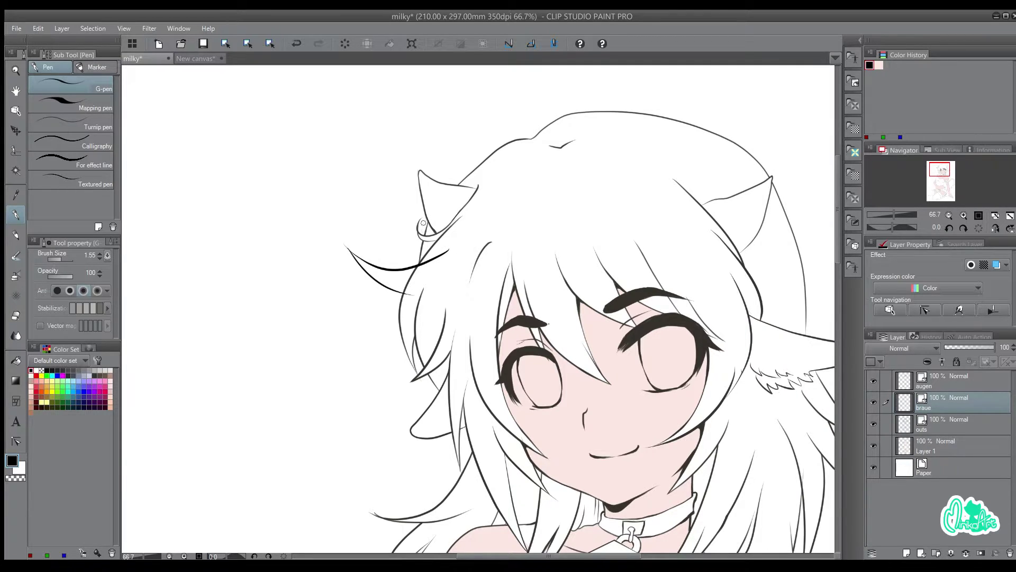
key(ctrl+z)
Switch to the outs layer and try redrawing the pointed hair tuft beneath the smaller horn
key(alt+bracketleft)
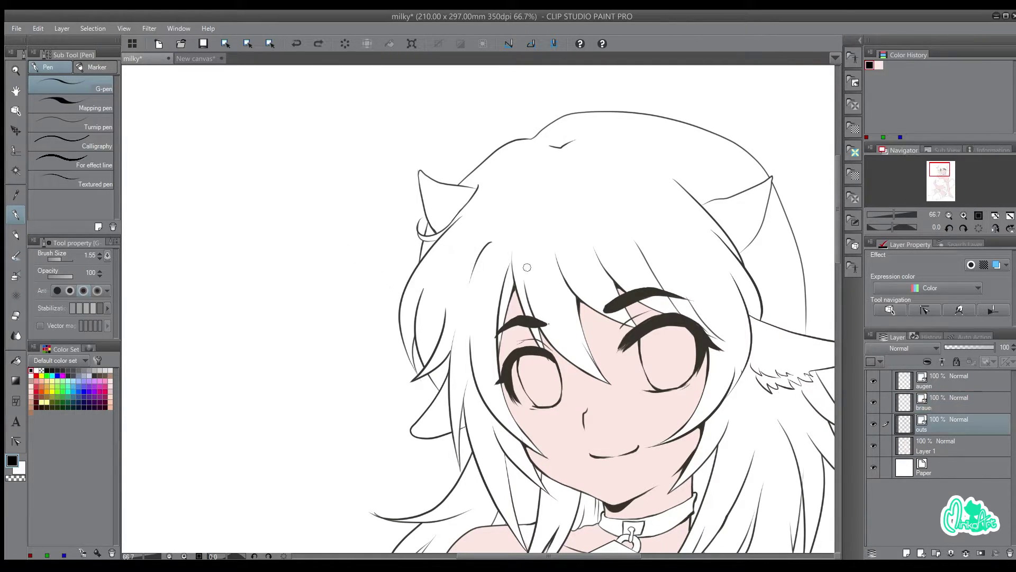
mouse_move(439, 253)
mouse_down()
mouse_move(377, 274)
mouse_move(414, 292)
mouse_move(374, 258)
mouse_up()
key(ctrl+z)
key(ctrl+z)
drag(416, 292, 366, 262)
key(ctrl+z)
Try a hair strand behind the larger horn above the ear, and undo the added hair strokes
scroll(384, 416, down, 1)
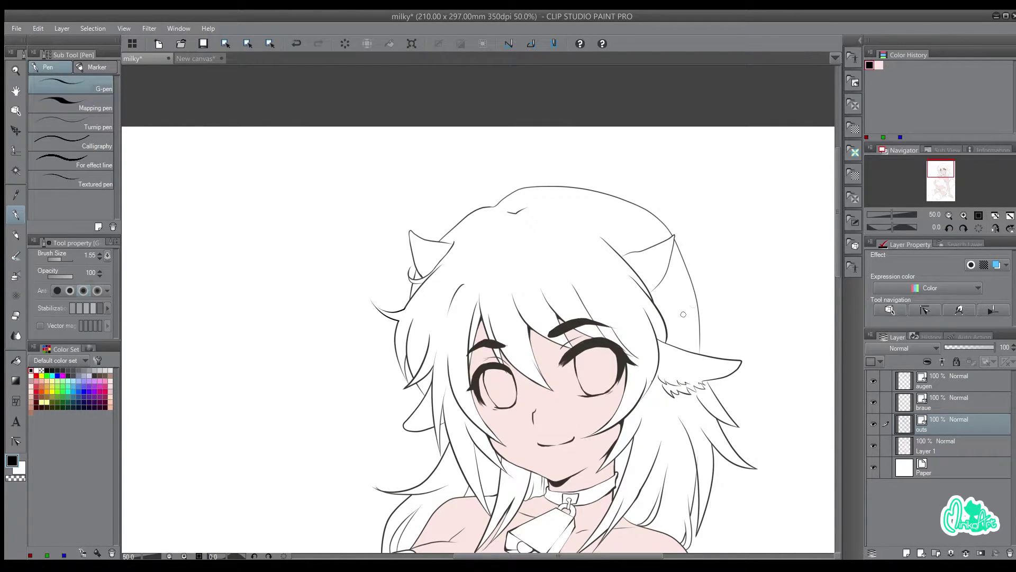
drag(681, 281, 719, 332)
key(ctrl+z)
key(ctrl+z)
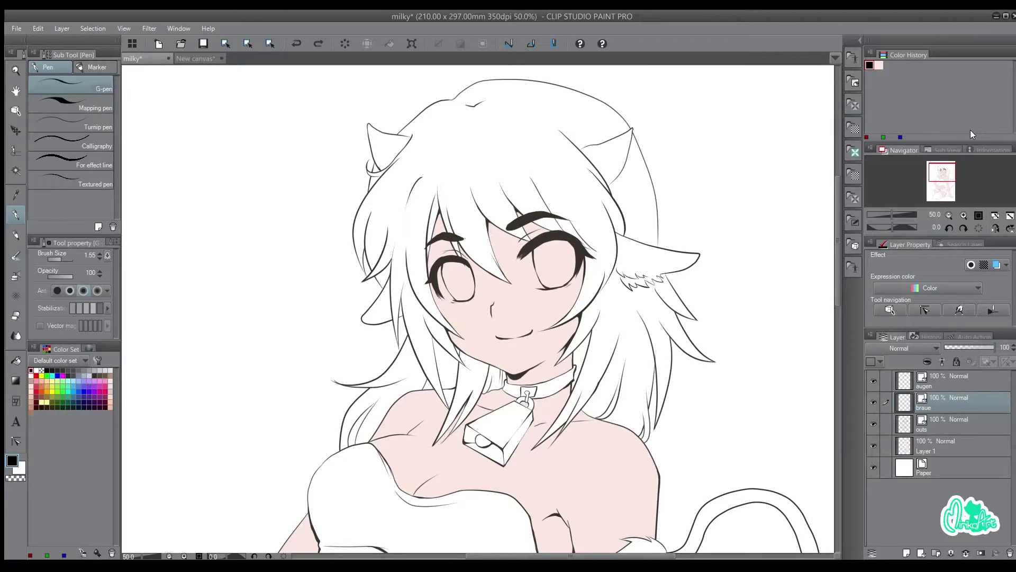
Turn on the layer colour effect for the outs layer and set it to dark red
click(938, 427)
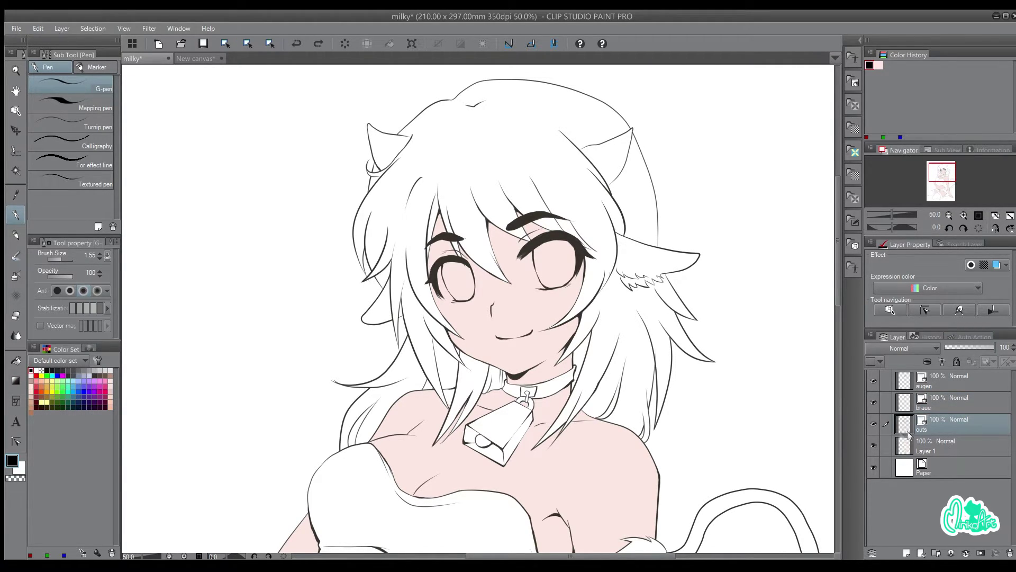
click(996, 265)
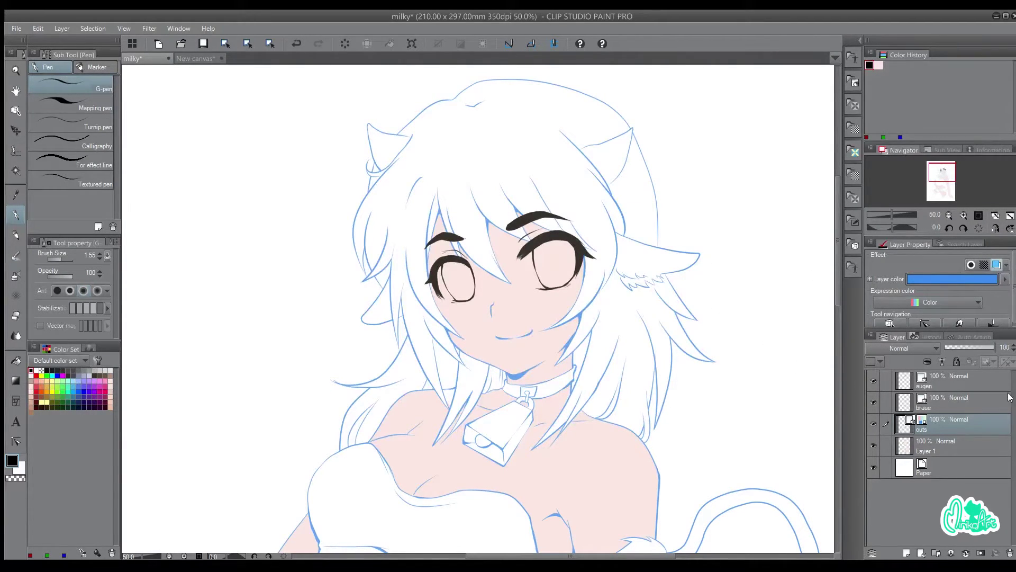
click(1005, 279)
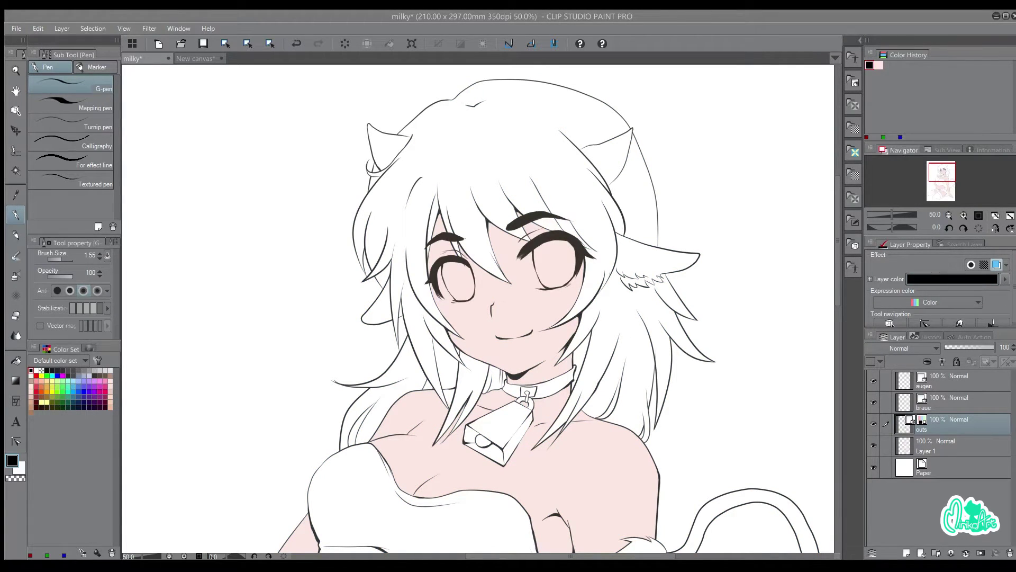
key(Return)
Inspect the dark red line art across the figure and turn the outs layer's colour effect off
scroll(500, 139, down, 1)
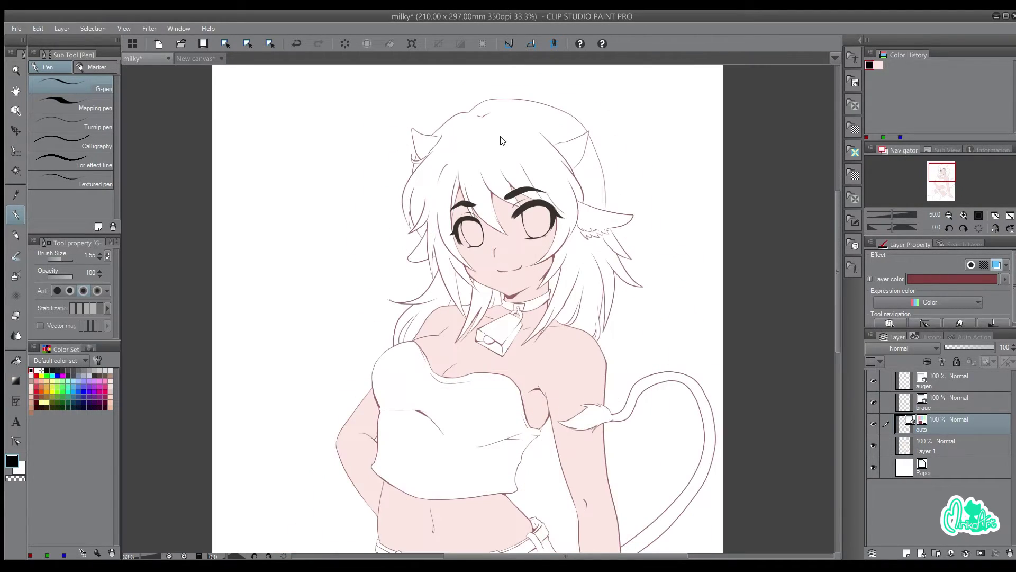
drag(591, 513, 592, 251)
drag(540, 192, 493, 525)
drag(493, 369, 578, 381)
scroll(573, 341, up, 1)
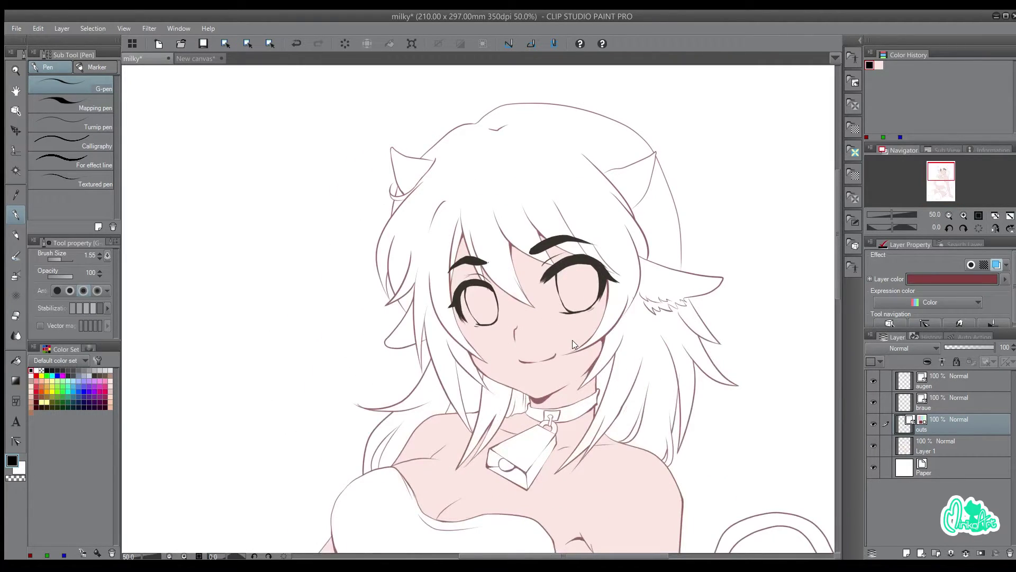
click(996, 265)
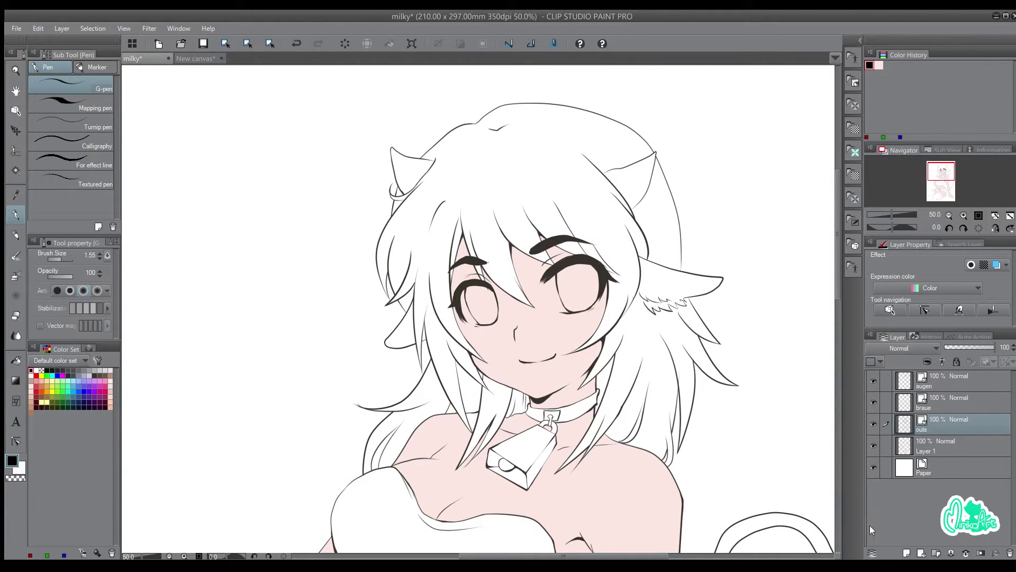
Add a new layer directly above the outs layer and clip it to the line art below
click(907, 553)
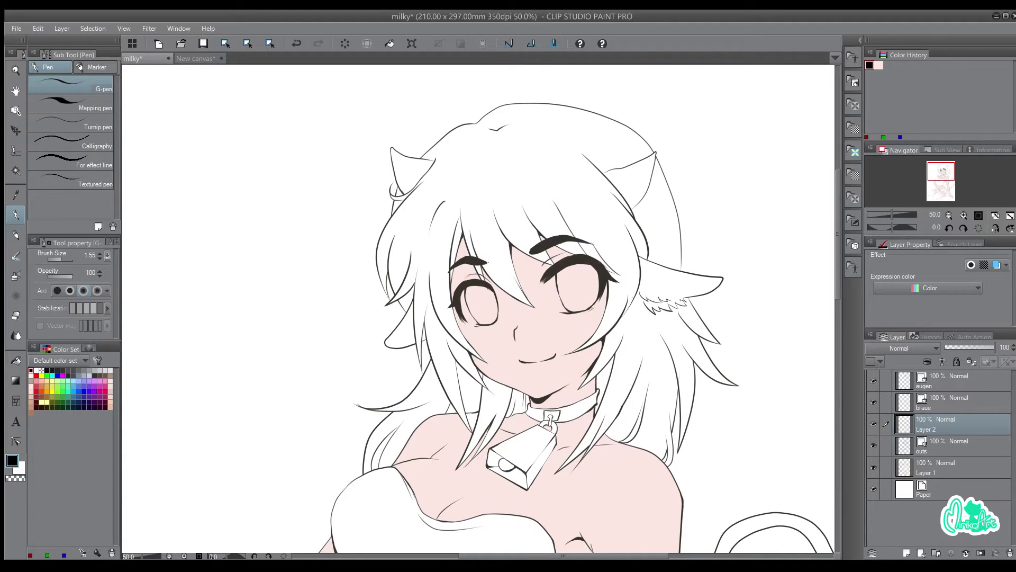
click(928, 361)
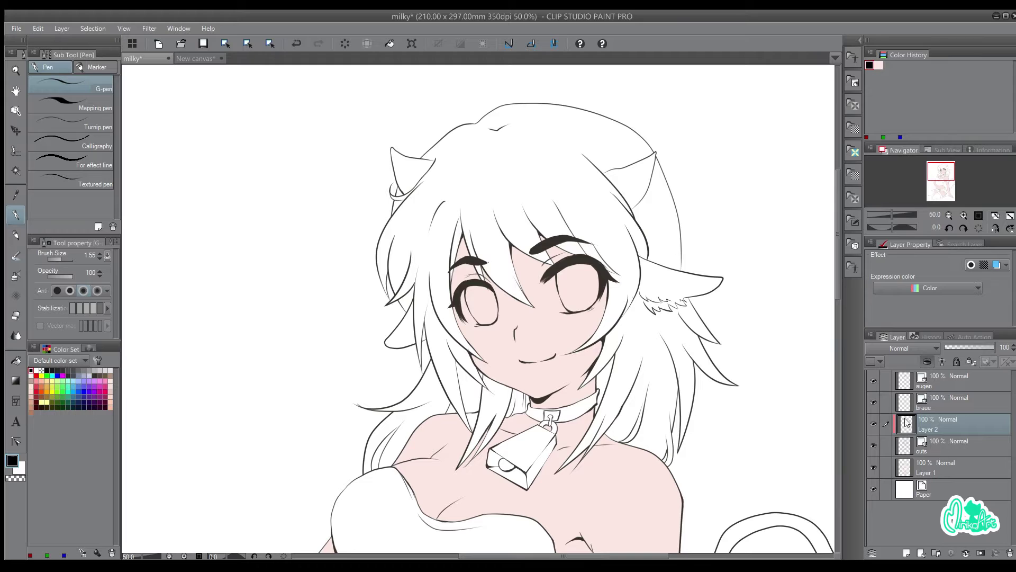
Recolour the face's line art brown on the clipped layer with the Dense watercolor brush at size 13.28
click(17, 255)
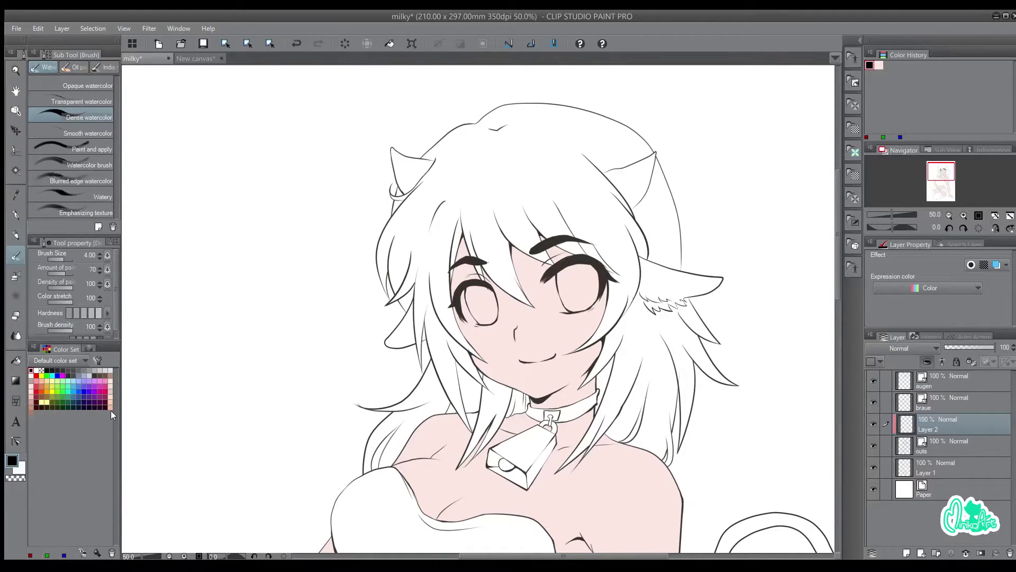
click(110, 375)
key(bracketleft)
key(bracketright)
key(bracketright)
key(bracketright)
key(bracketright)
key(bracketright)
key(bracketright)
key(bracketright)
key(bracketright)
mouse_move(511, 282)
mouse_down()
mouse_move(528, 367)
mouse_move(527, 344)
mouse_move(513, 333)
mouse_move(529, 330)
mouse_move(490, 315)
mouse_move(482, 322)
mouse_move(497, 309)
mouse_move(540, 365)
mouse_move(526, 340)
mouse_move(541, 337)
mouse_move(562, 381)
mouse_move(596, 343)
mouse_up()
Recolour the hair outline around the smaller horn and the adjoining bangs pink with the Dense watercolor brush
click(36, 381)
mouse_move(440, 344)
mouse_down()
mouse_move(469, 376)
mouse_move(450, 339)
mouse_move(474, 370)
mouse_move(431, 302)
mouse_move(463, 172)
mouse_move(418, 331)
mouse_move(381, 248)
mouse_move(402, 185)
mouse_move(539, 103)
mouse_up()
drag(467, 200, 535, 284)
mouse_move(441, 237)
mouse_down()
mouse_move(474, 180)
mouse_move(454, 351)
mouse_up()
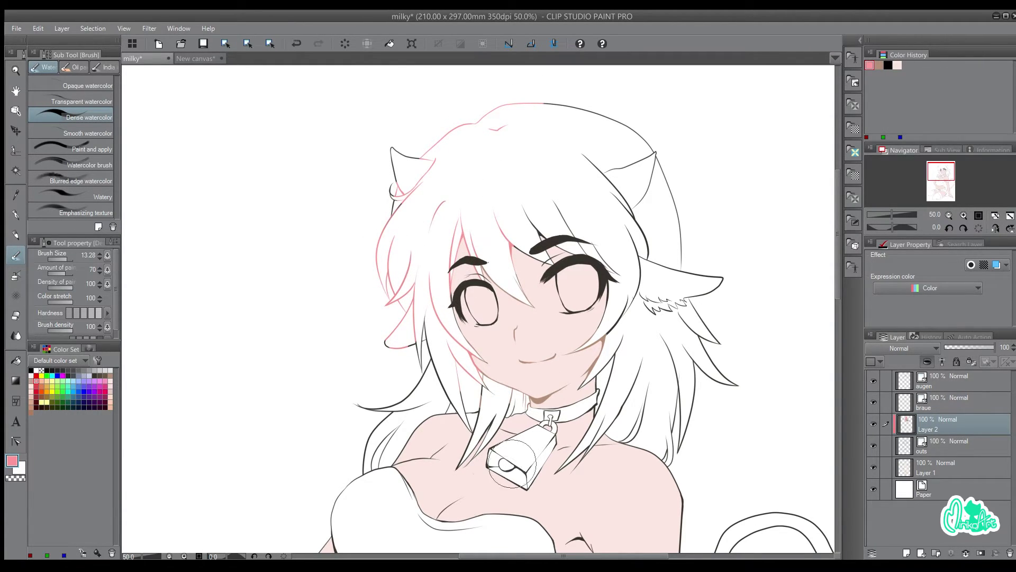
Blend the recoloured lines around the face with the Blend tool, enlarging its brush size to 21.51
click(15, 335)
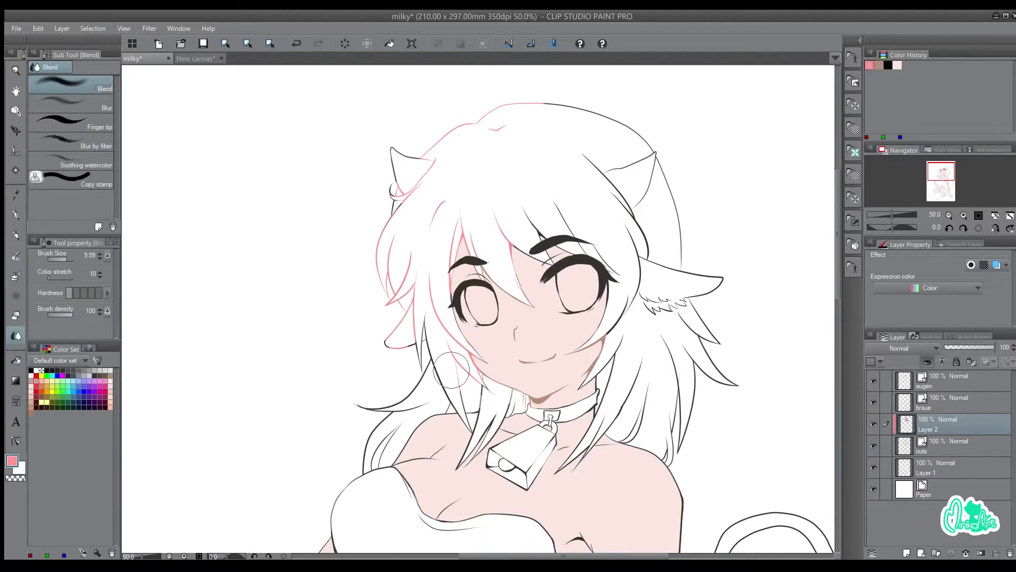
mouse_move(479, 360)
mouse_down()
mouse_move(455, 338)
mouse_move(489, 362)
mouse_move(437, 326)
mouse_move(447, 323)
mouse_move(487, 371)
mouse_move(601, 430)
mouse_move(542, 391)
mouse_up()
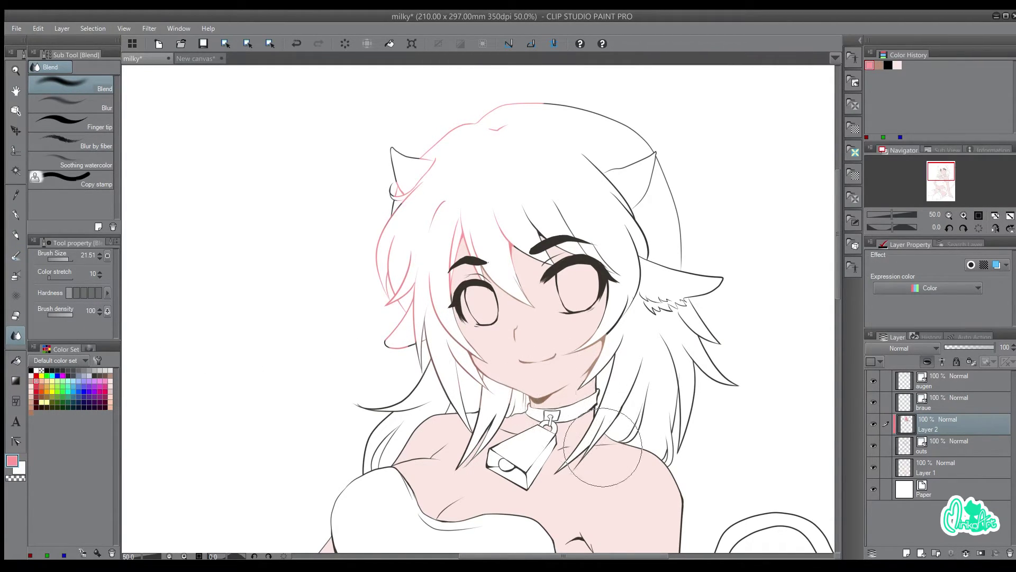
drag(620, 357, 617, 335)
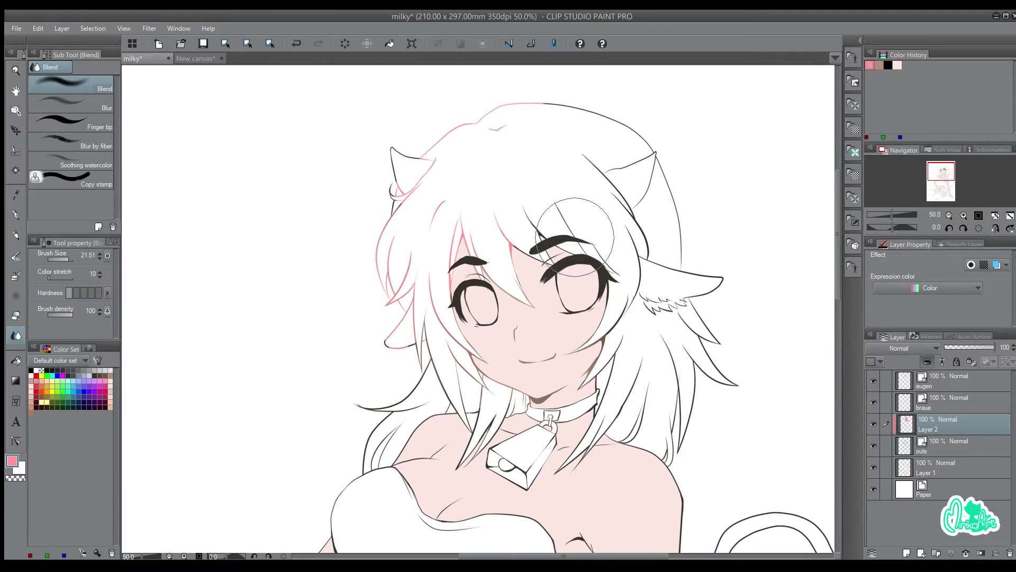
Recolour the outer outline of the straight arm brown with the Dense watercolor brush
scroll(740, 433, down, 5)
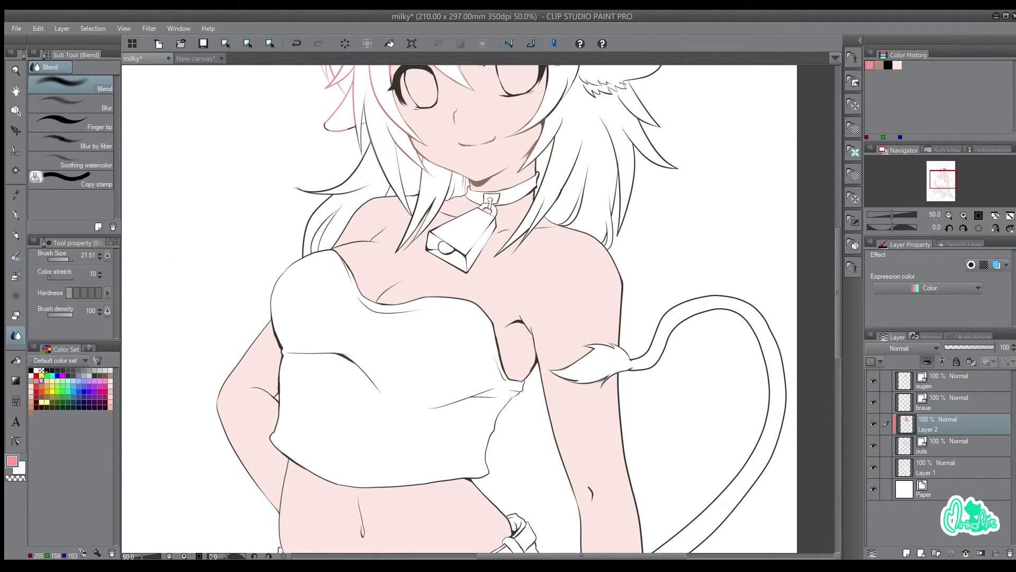
click(110, 375)
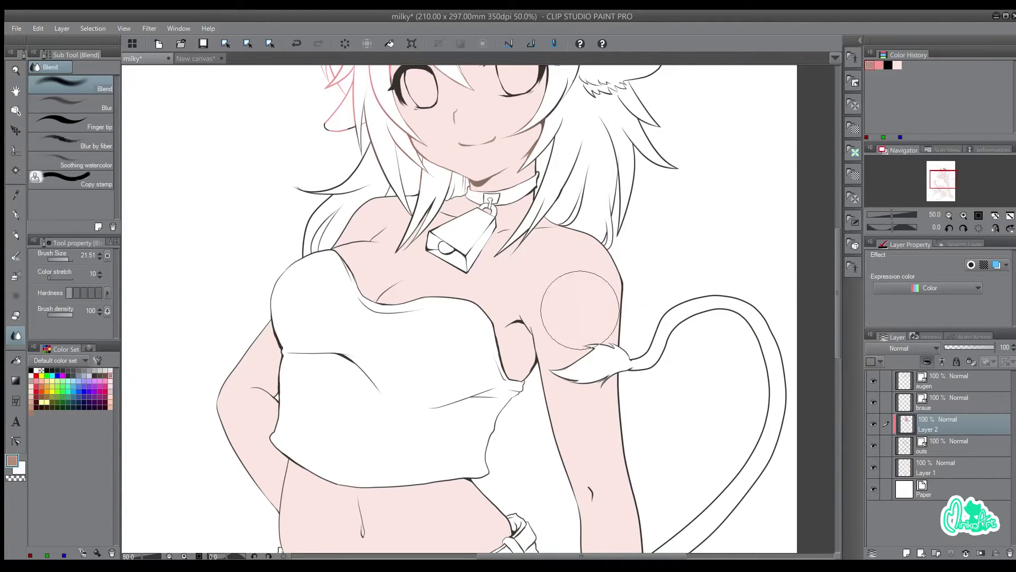
click(16, 256)
mouse_move(628, 270)
mouse_down()
mouse_move(620, 249)
mouse_move(614, 268)
mouse_move(608, 255)
mouse_move(620, 312)
mouse_move(615, 475)
mouse_move(627, 422)
mouse_move(637, 527)
mouse_up()
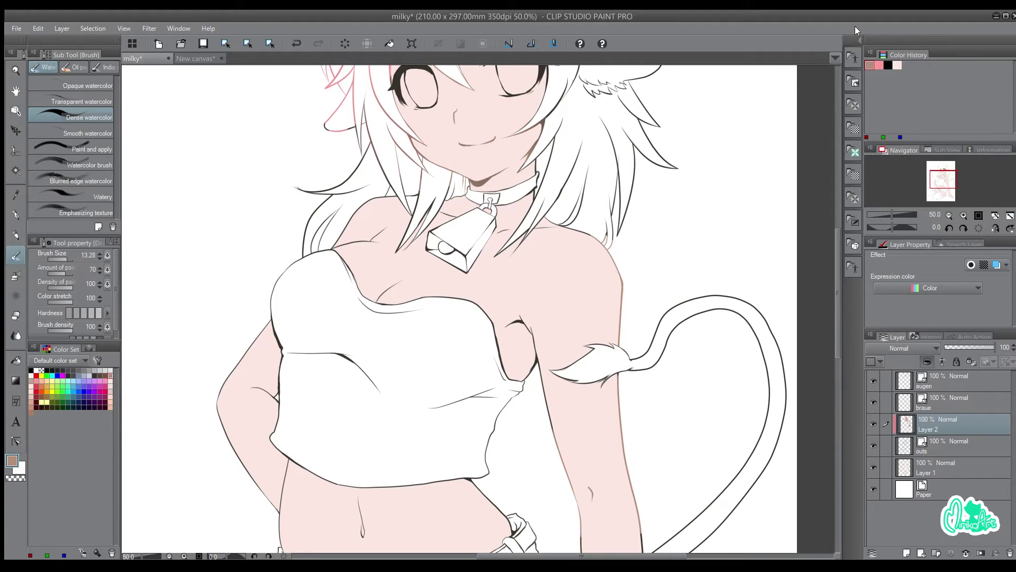
Sample the skin colour from the arm and paint over the outer outline of the upper arm
click(12, 459)
alt+click(620, 277)
mouse_move(618, 280)
mouse_down()
mouse_move(617, 263)
mouse_move(628, 291)
mouse_move(612, 263)
mouse_up()
Undo the last stroke, set the Blend tool's brush size to 11.01, and blend the upper-arm and shoulder outline
click(16, 335)
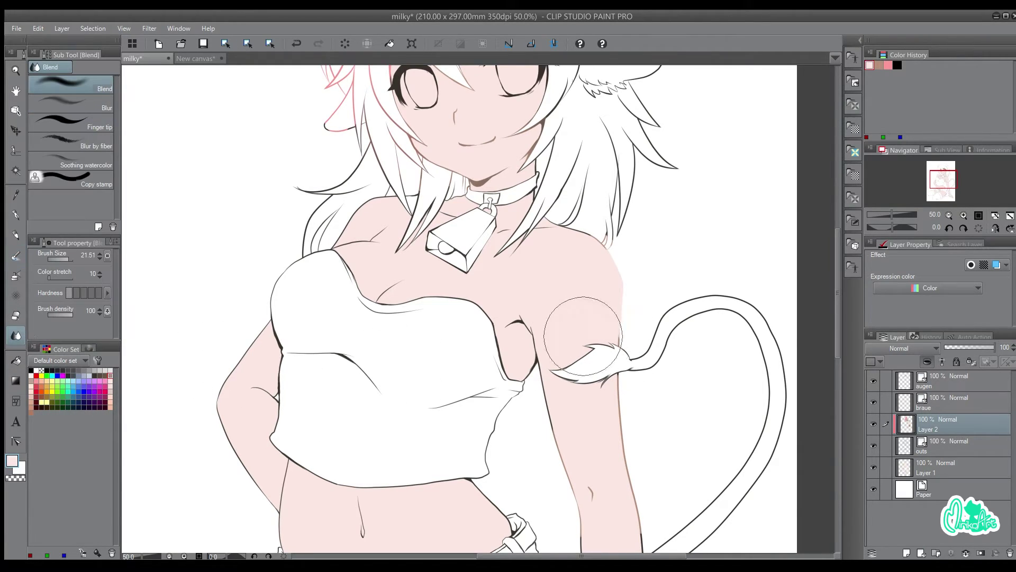
key(ctrl+z)
key(bracketleft)
key(bracketleft)
key(bracketleft)
key(bracketleft)
key(bracketleft)
key(bracketleft)
key(bracketleft)
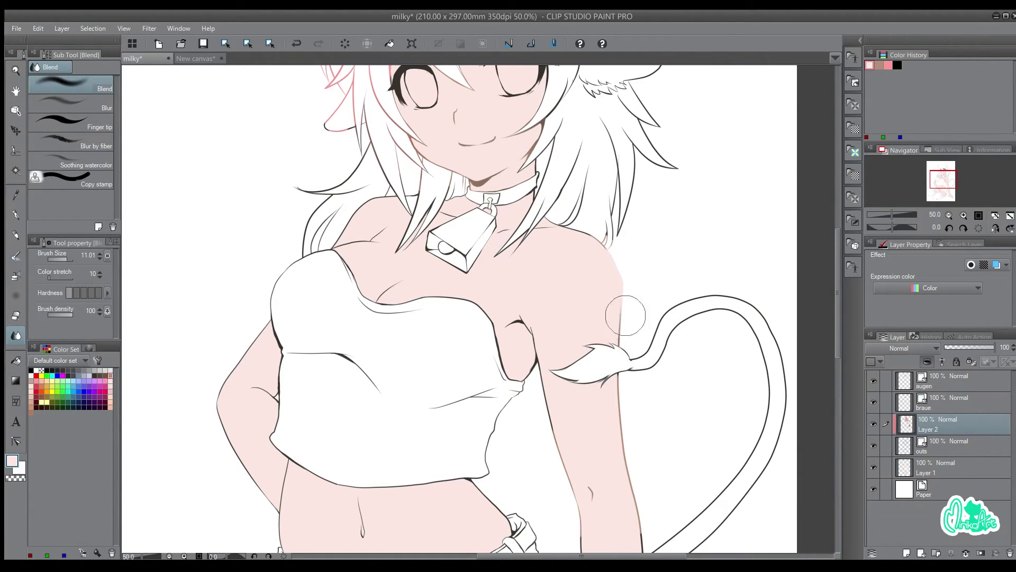
mouse_move(624, 320)
mouse_down()
mouse_move(630, 302)
mouse_move(619, 350)
mouse_up()
mouse_move(597, 240)
mouse_down()
mouse_move(618, 250)
mouse_move(582, 228)
mouse_up()
Tint the upper-arm outline with muted brown tones using the Soft airbrush at size 25.92
click(16, 275)
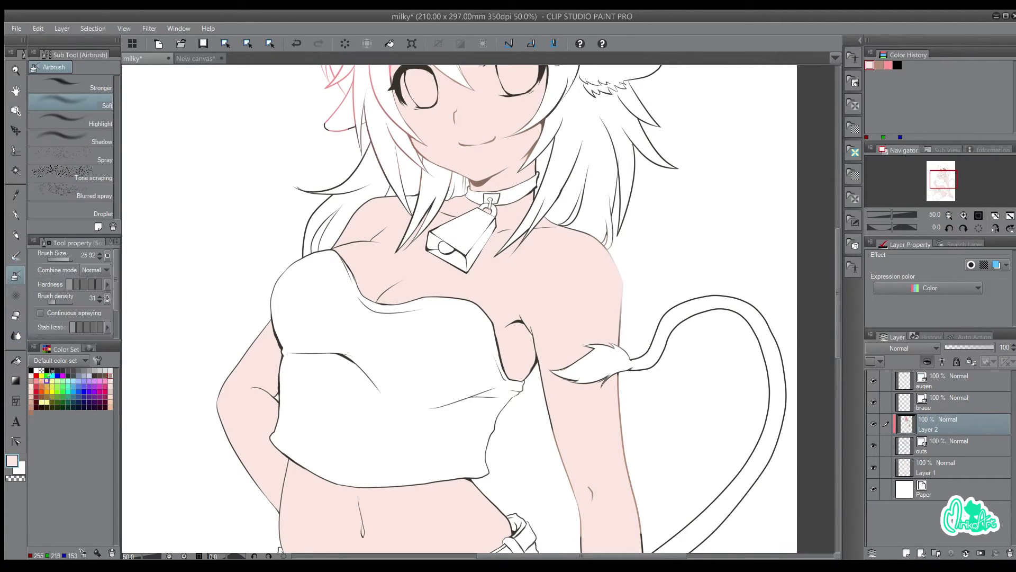
click(32, 379)
mouse_move(618, 330)
mouse_down()
mouse_move(630, 308)
mouse_move(600, 316)
mouse_up()
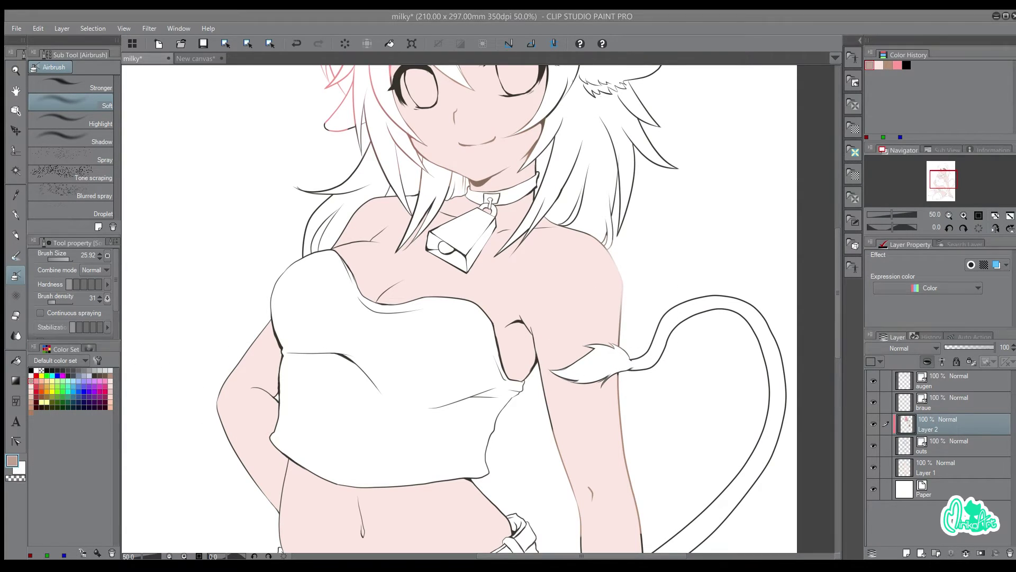
click(606, 300)
drag(615, 298, 619, 320)
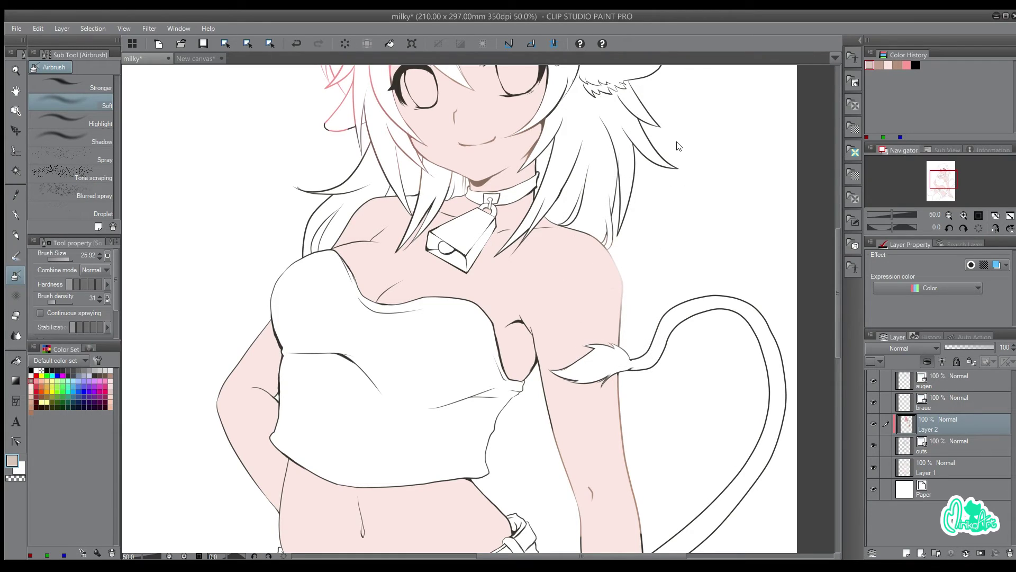
Sample the skin colour and lighten the bent elbow's outline with the Soft airbrush at size 25.92
scroll(677, 146, down, 2)
scroll(677, 145, up, 1)
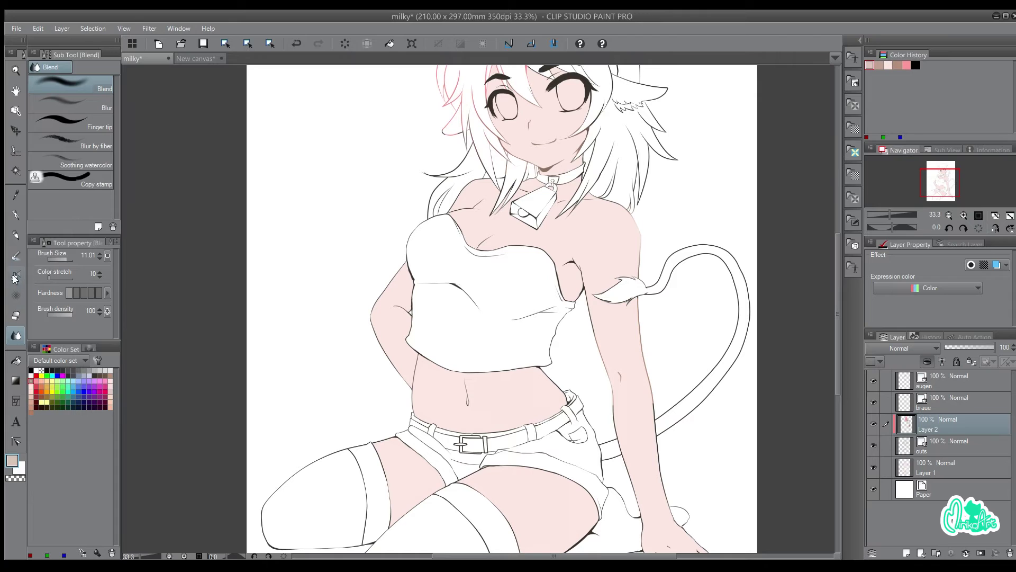
alt+click(395, 311)
mouse_move(360, 301)
mouse_down()
mouse_move(367, 320)
mouse_move(377, 303)
mouse_move(368, 302)
mouse_up()
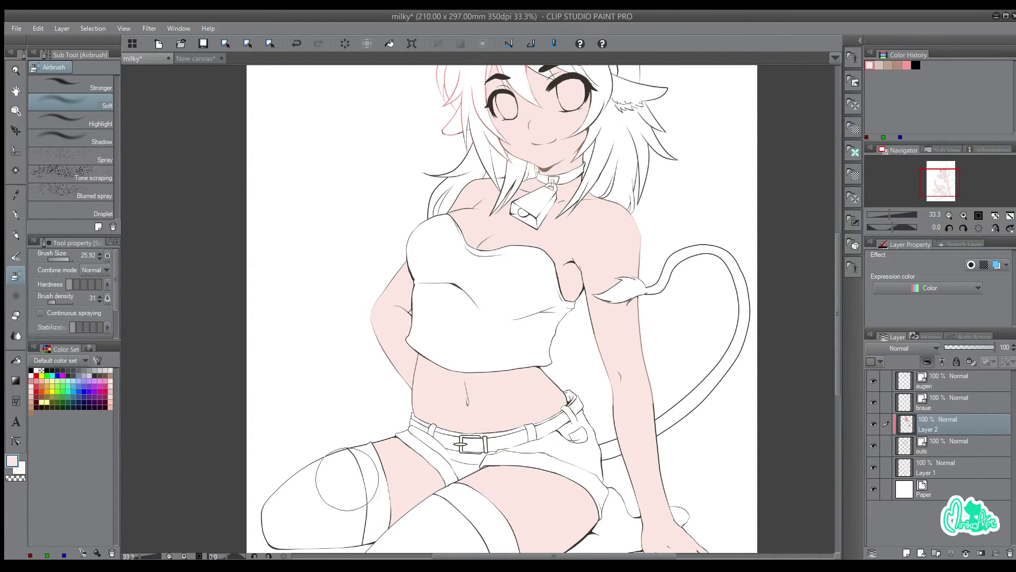
Lighten the mouth line in the skin colour with the Soft airbrush at size 5.22
drag(348, 461, 311, 290)
drag(414, 267, 397, 416)
drag(276, 250, 293, 409)
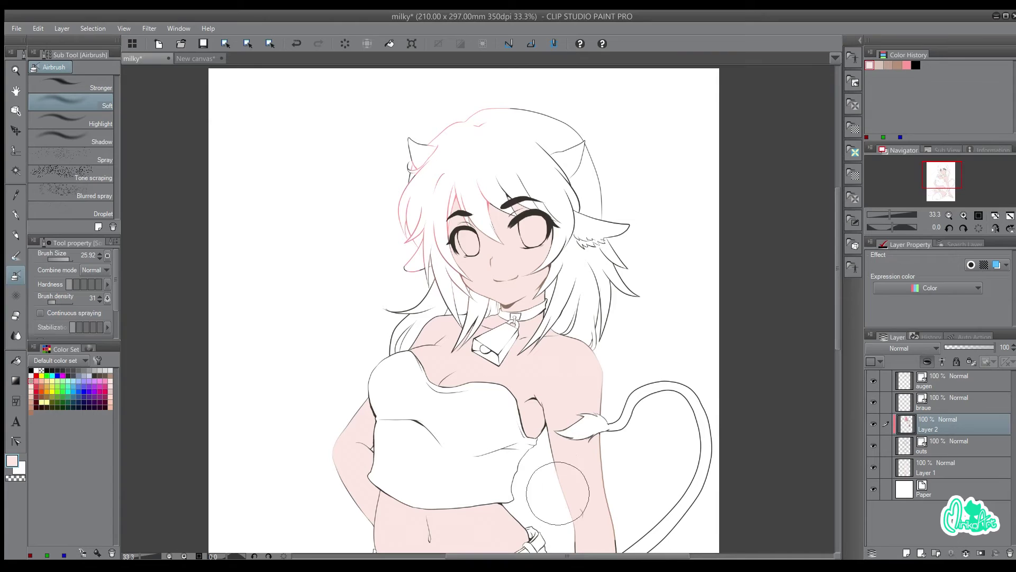
drag(405, 360, 374, 246)
drag(282, 264, 300, 434)
key(ctrl+plus)
key(ctrl+plus)
mouse_move(475, 305)
mouse_down()
mouse_move(481, 328)
mouse_move(470, 315)
mouse_up()
mouse_move(508, 363)
mouse_down()
mouse_move(490, 365)
mouse_move(523, 365)
mouse_up()
scroll(582, 347, down, 2)
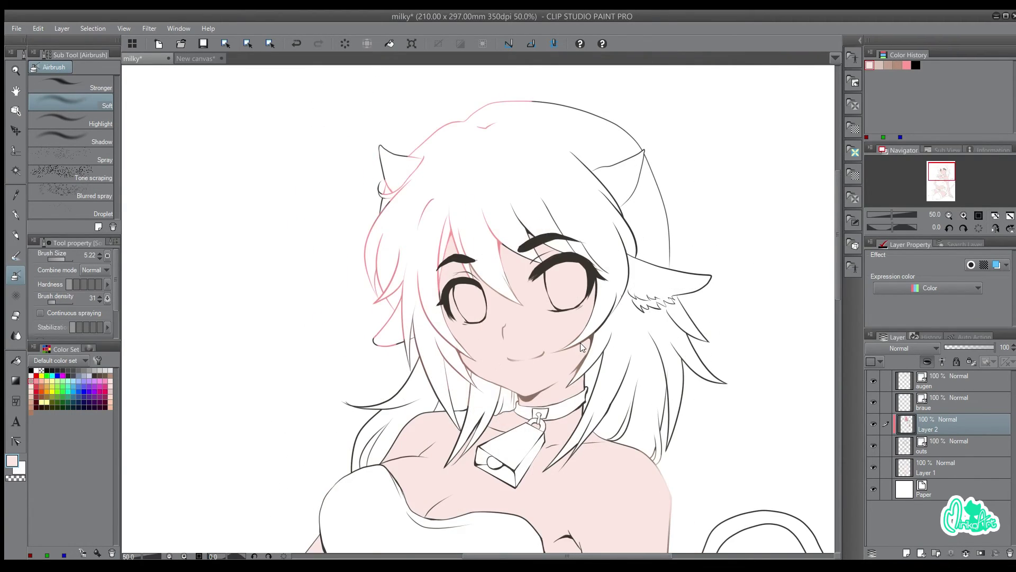
scroll(582, 347, up, 1)
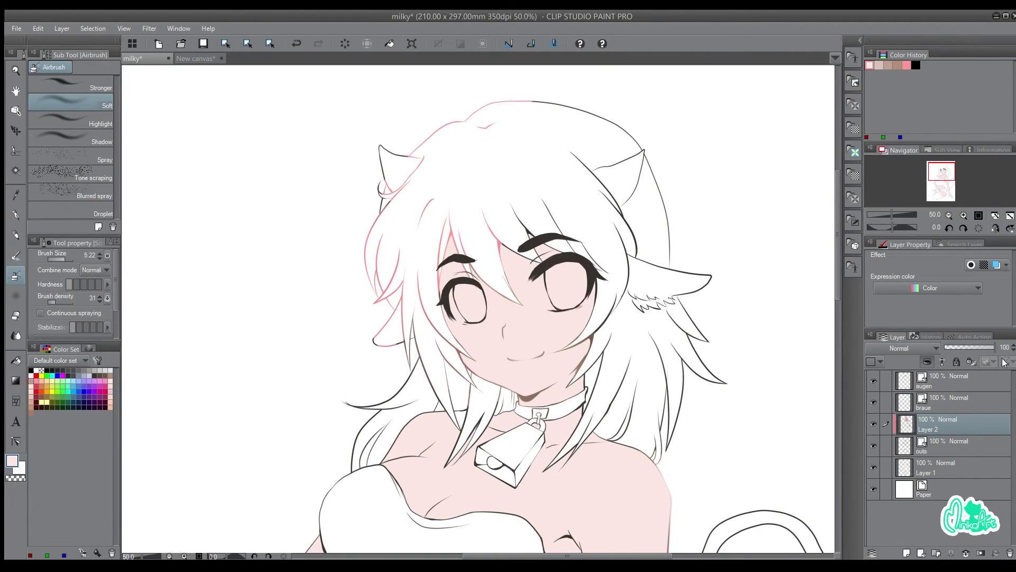